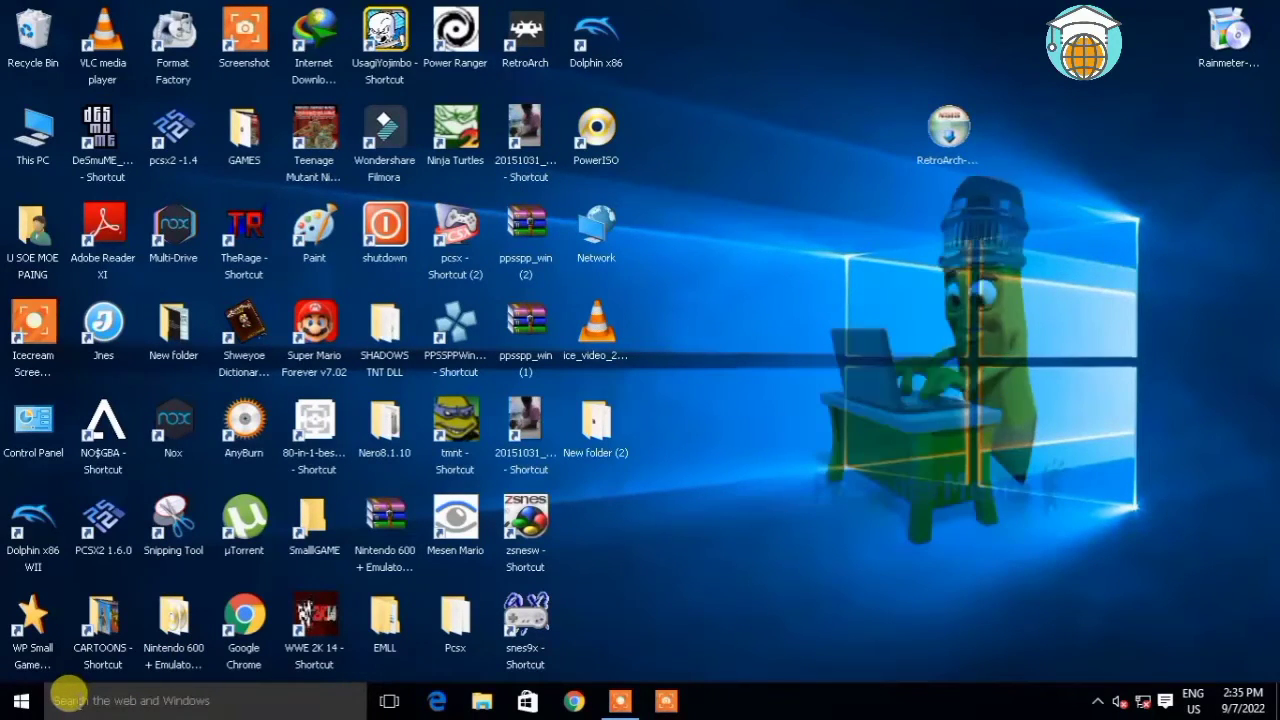
- Test the Windows search with the term "set", close the results and refresh the desktop
{"action": "left_click", "coordinate": [55, 700]}
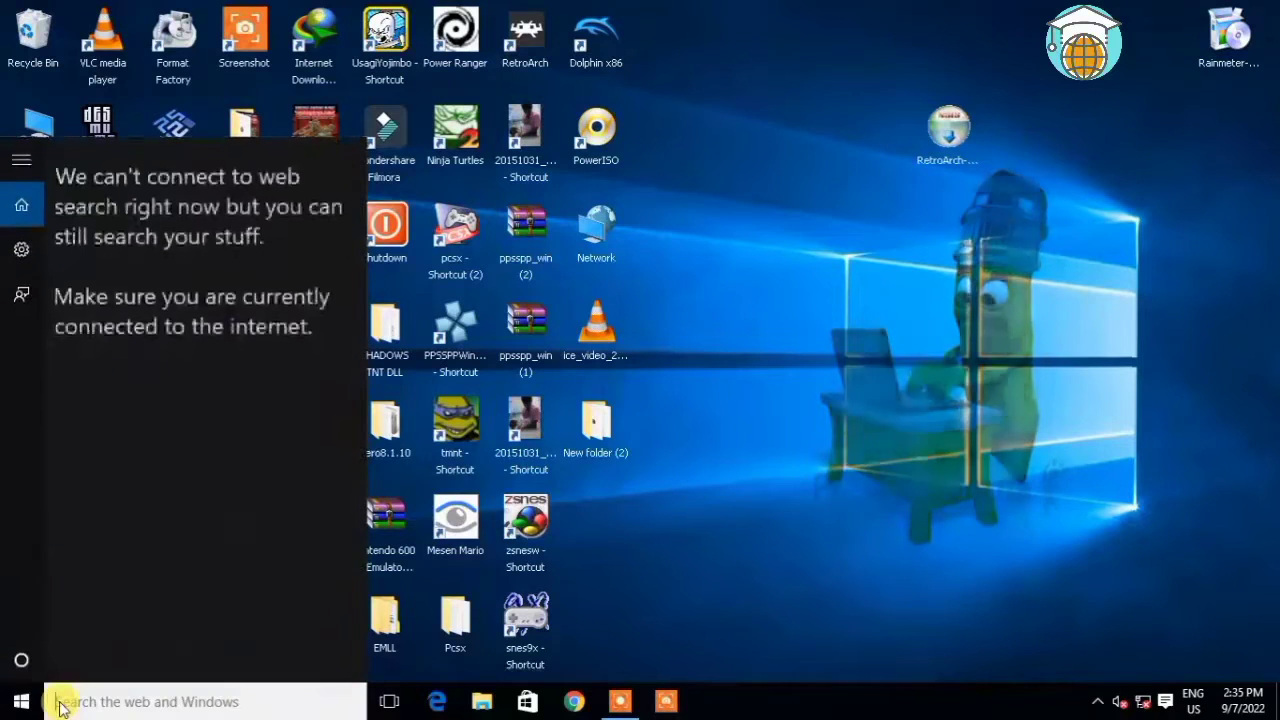
{"action": "type", "text": "set"}
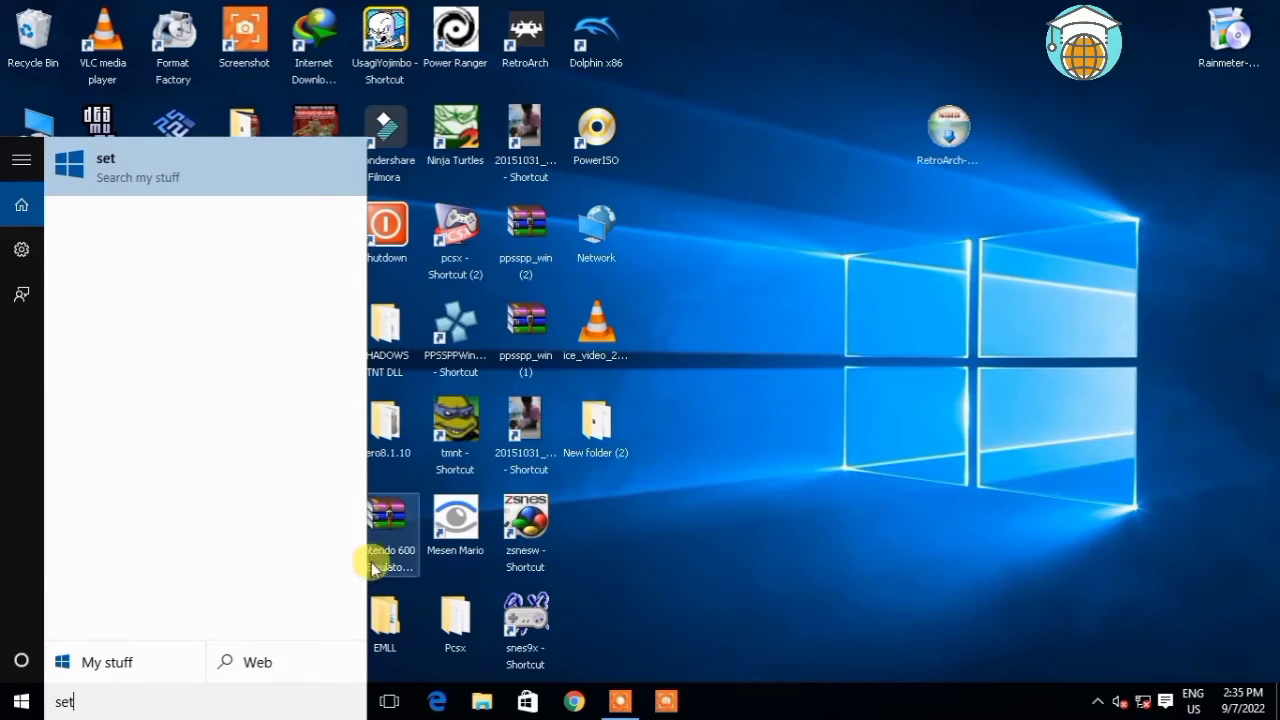
{"action": "left_click", "coordinate": [700, 510]}
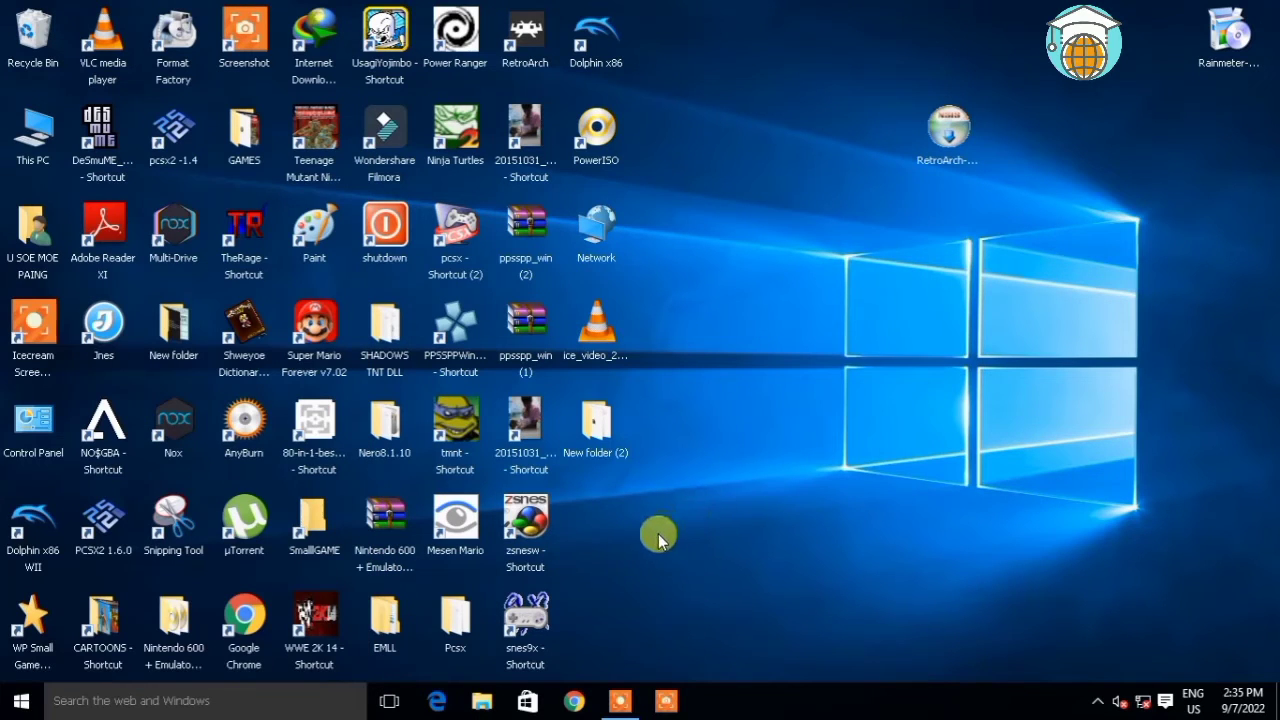
{"action": "right_click", "coordinate": [728, 330]}
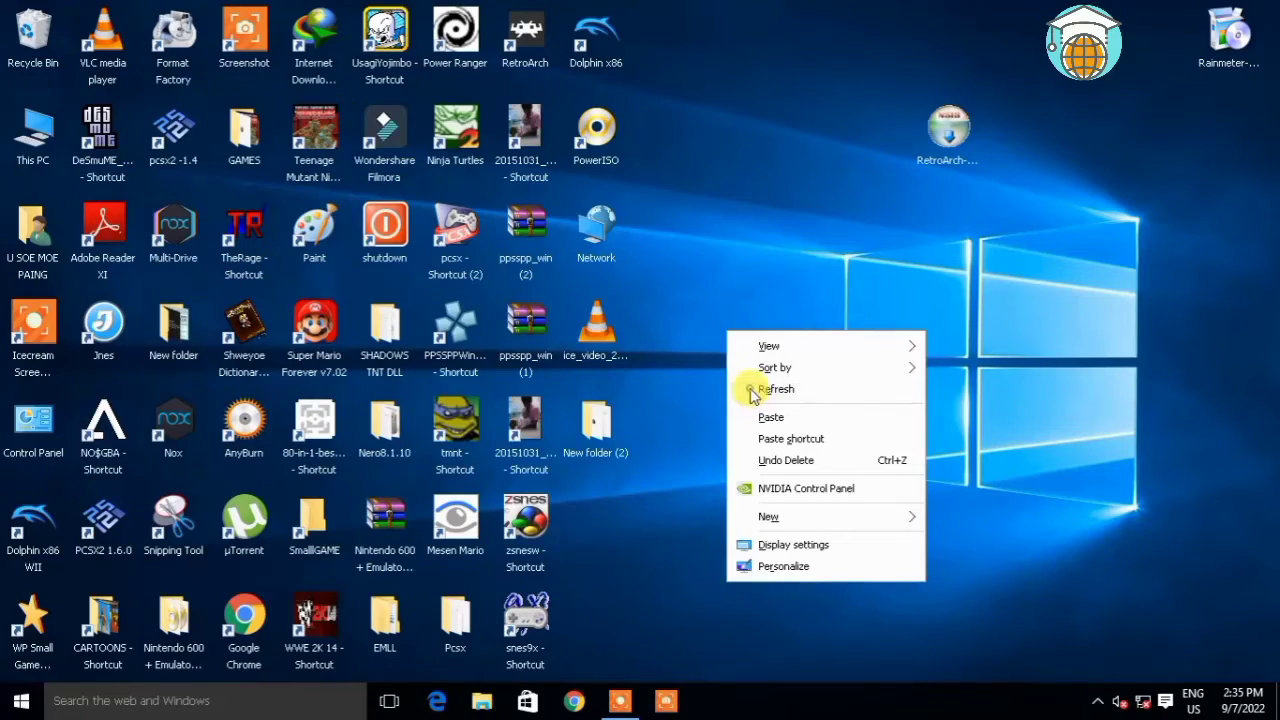
{"action": "left_click", "coordinate": [745, 388]}
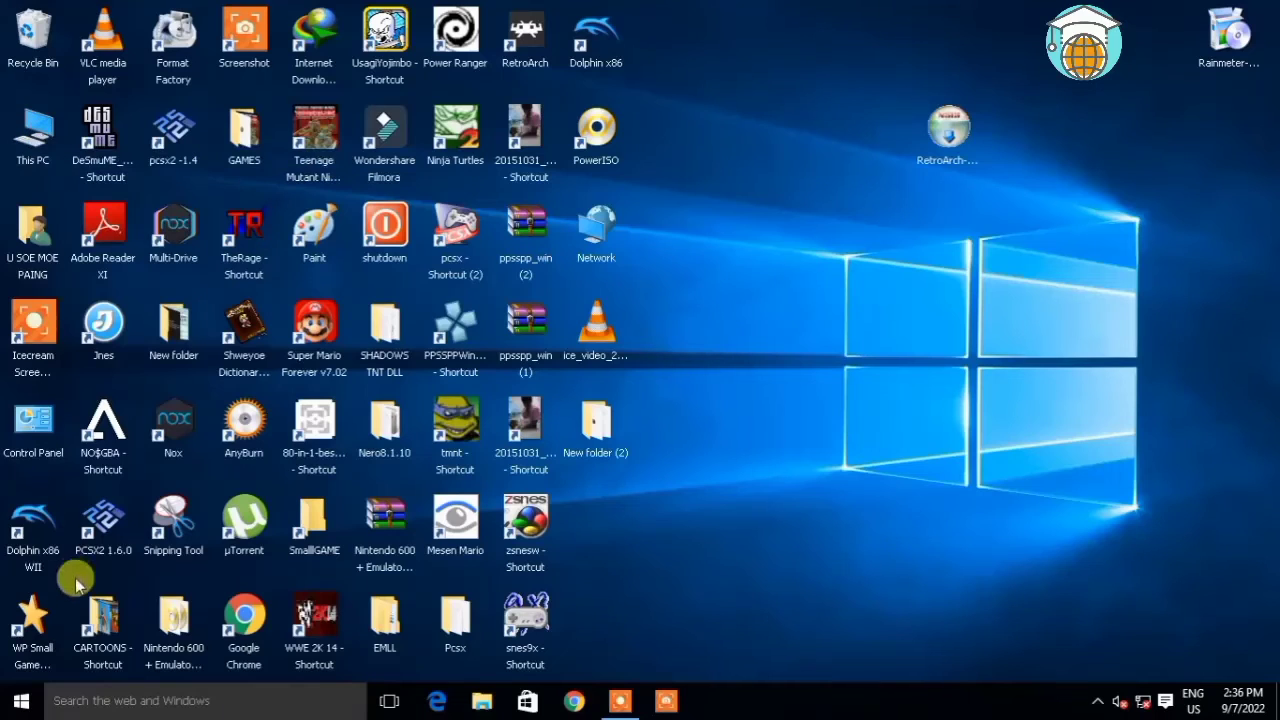
- Repeat the Windows search test with the term "se" and dismiss the results
{"action": "left_click", "coordinate": [105, 701]}
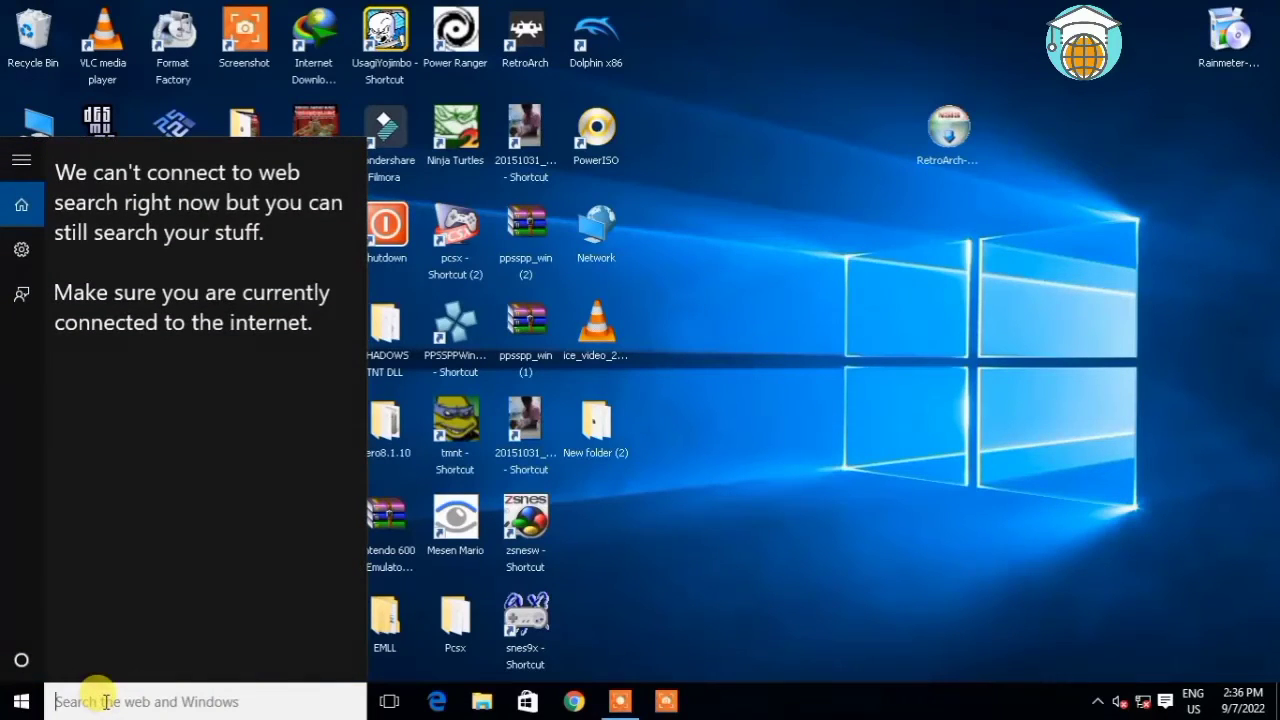
{"action": "type", "text": "se"}
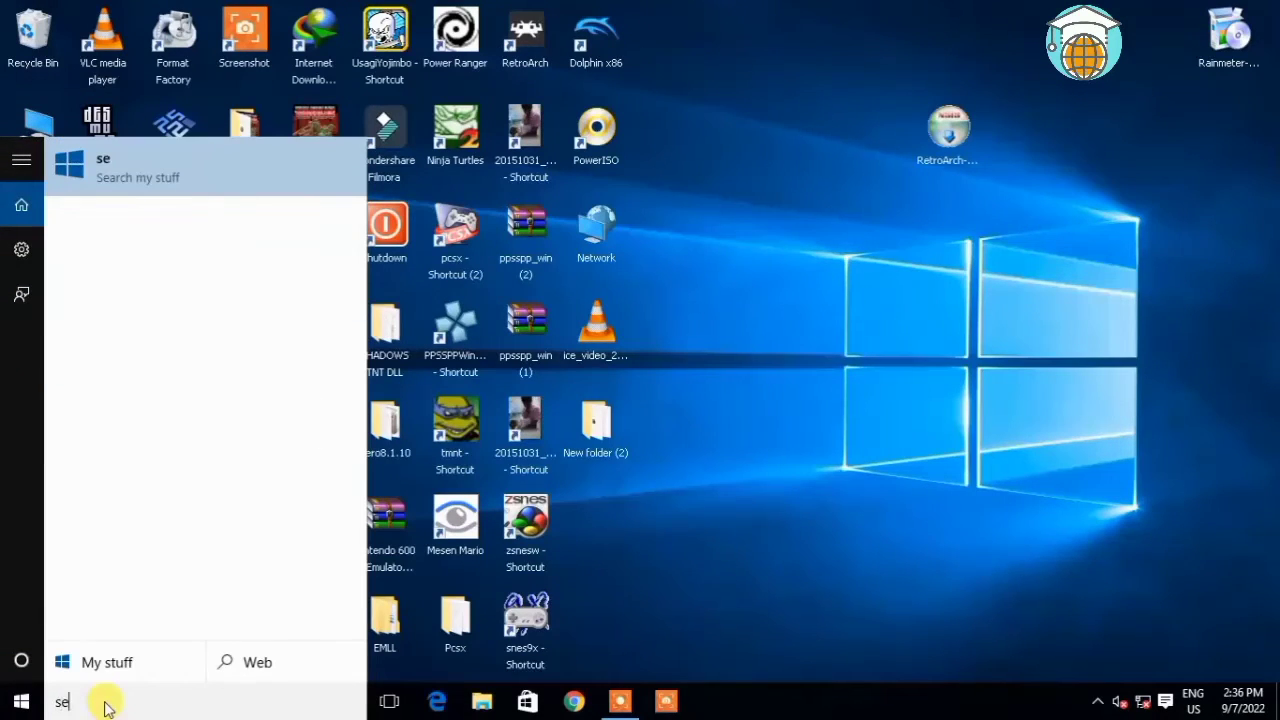
{"action": "left_click", "coordinate": [623, 566]}
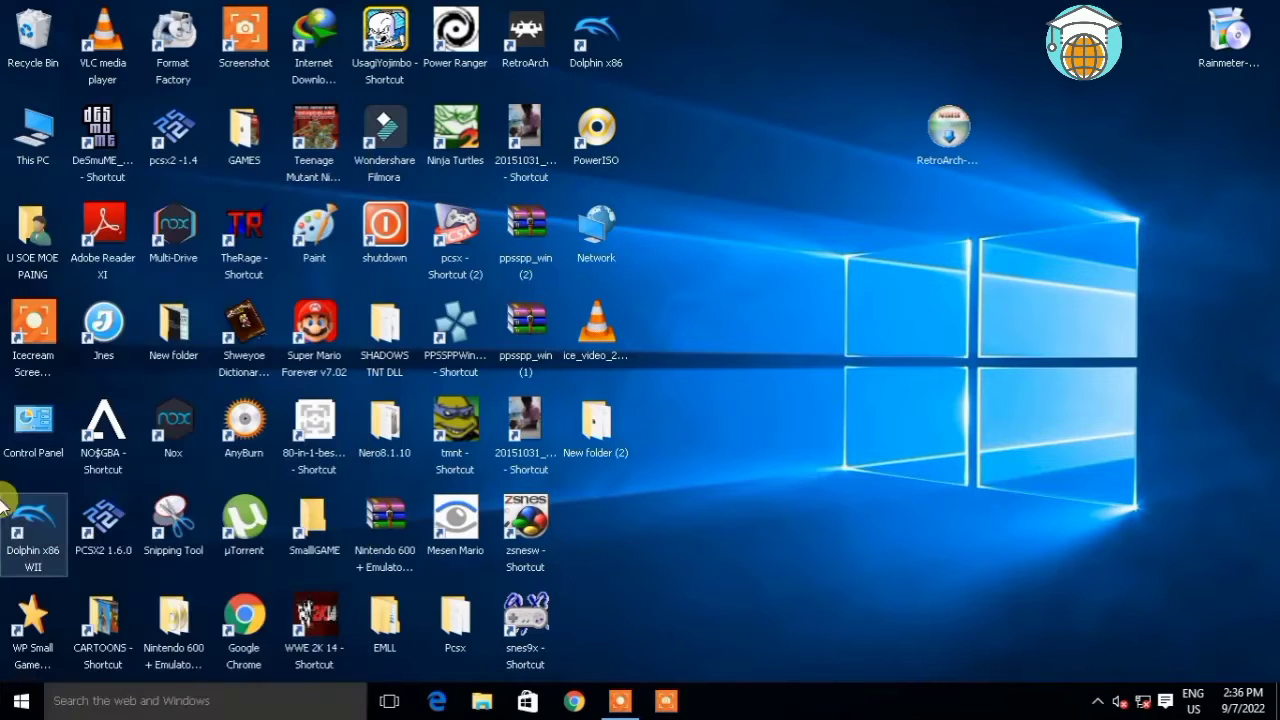
- Open Control Panel from the desktop and display its items as large icons
{"action": "double_click", "coordinate": [48, 420]}
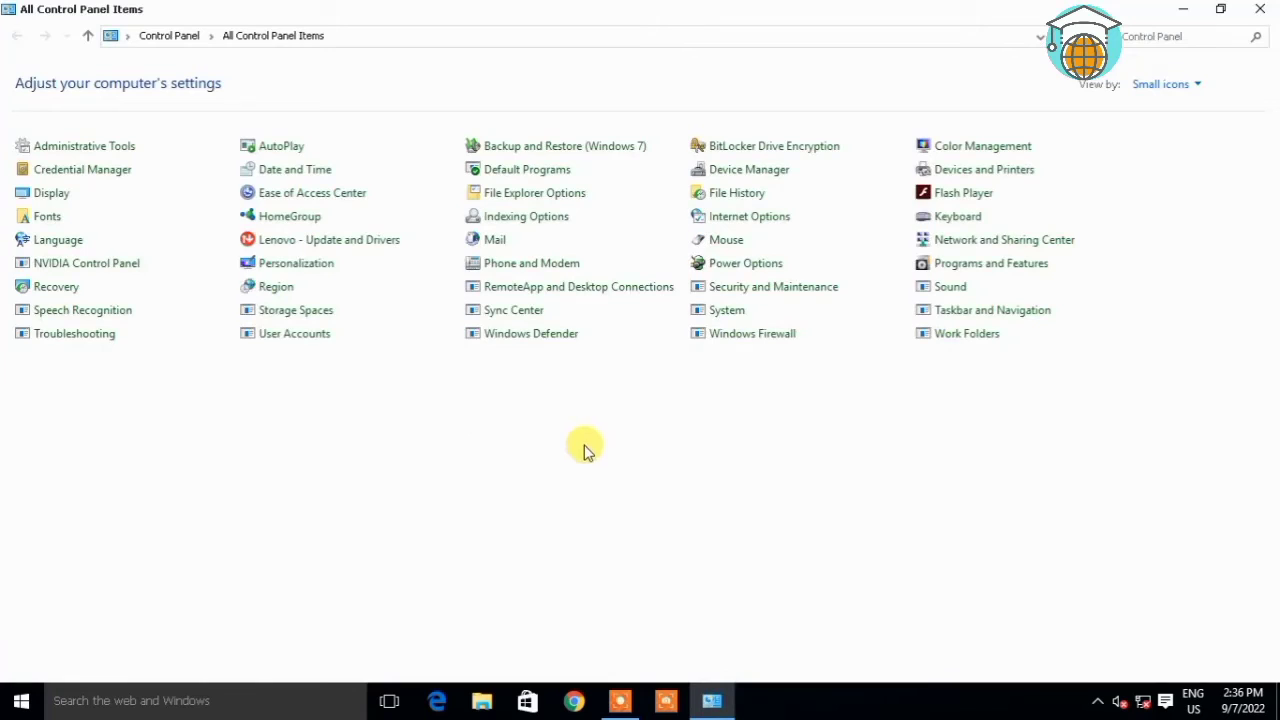
{"action": "left_click", "coordinate": [1183, 86]}
{"action": "left_click", "coordinate": [1175, 136]}
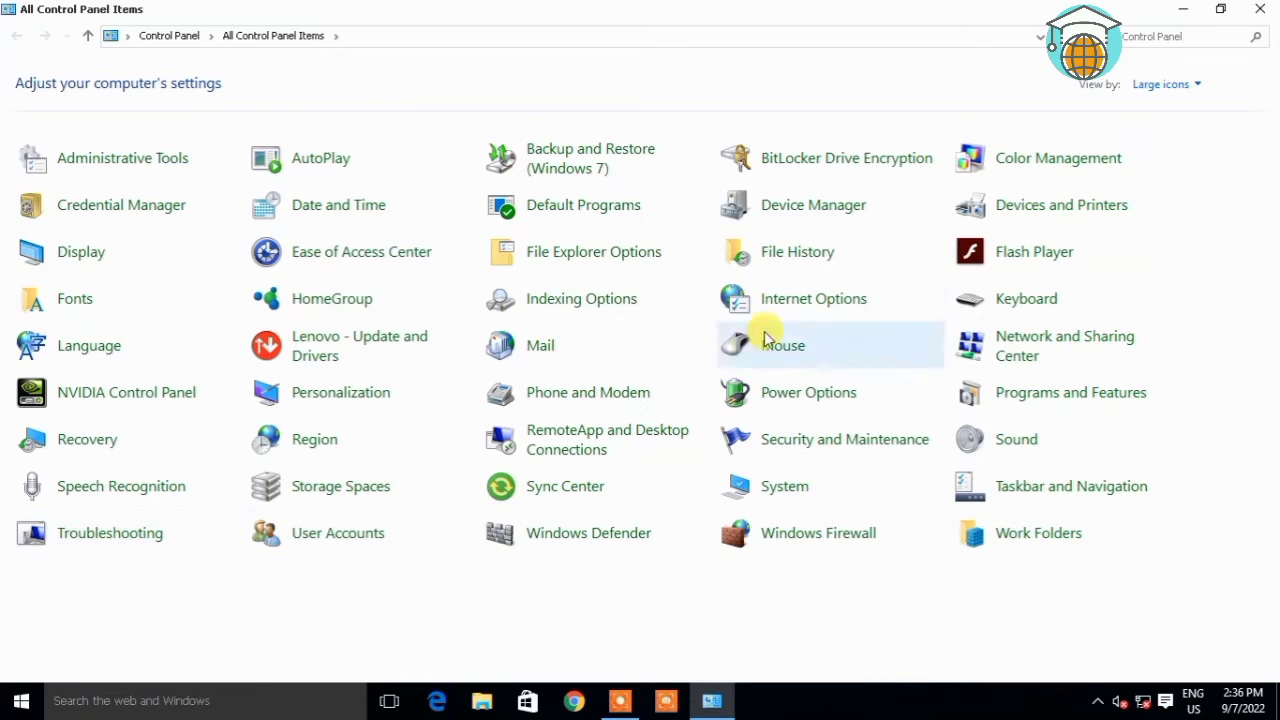
- Rebuild the search index through the advanced Indexing Options, and close Indexing Options and Control Panel
{"action": "left_click", "coordinate": [541, 305]}
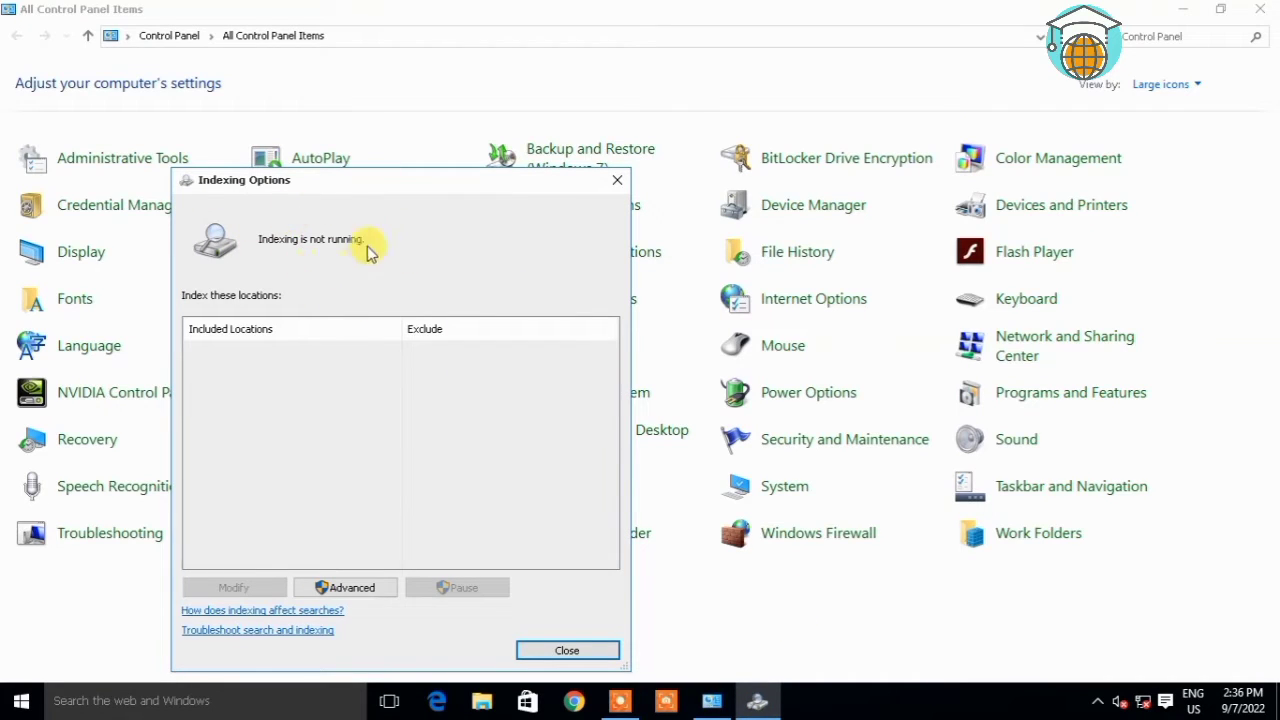
{"action": "left_click", "coordinate": [350, 587]}
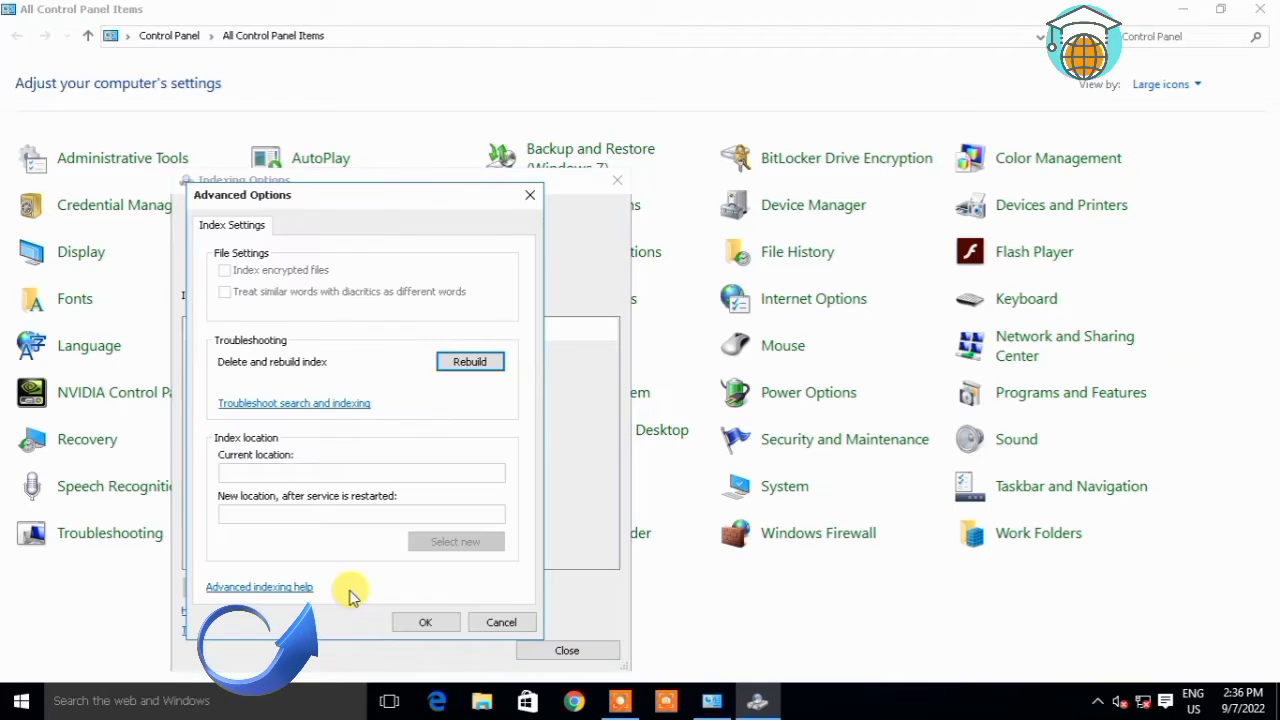
{"action": "left_click", "coordinate": [470, 363]}
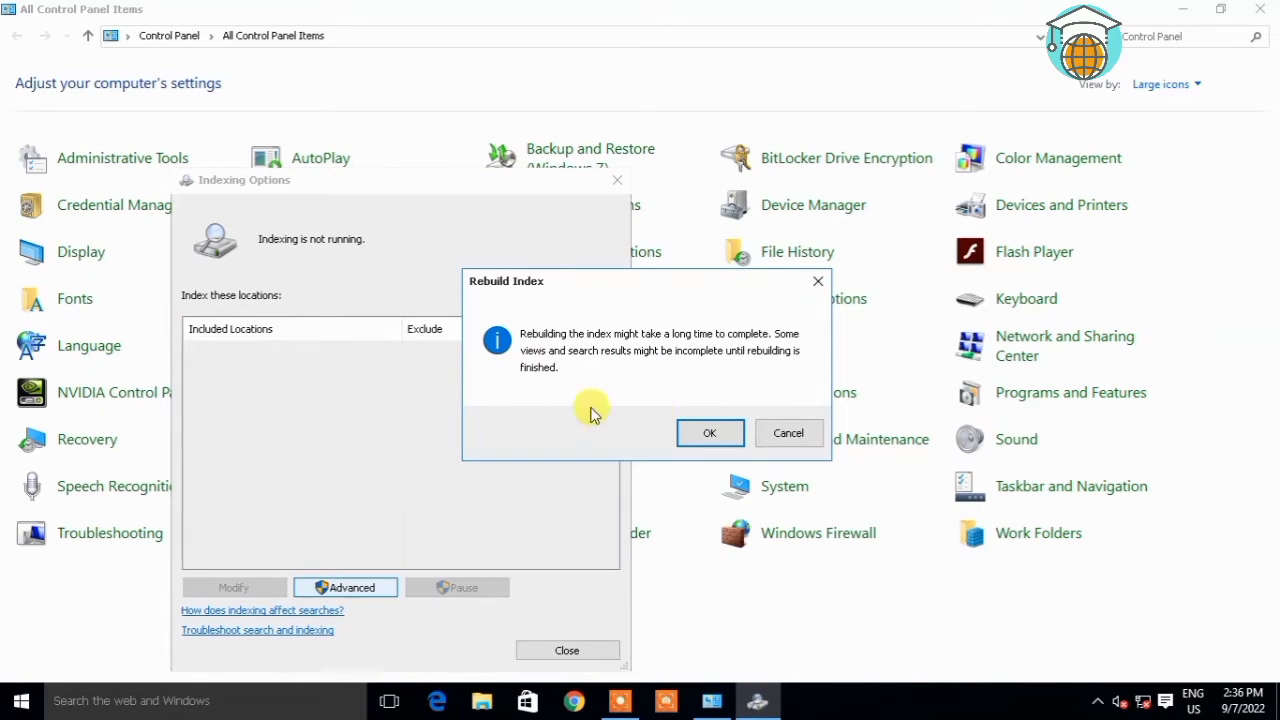
{"action": "left_click", "coordinate": [704, 434]}
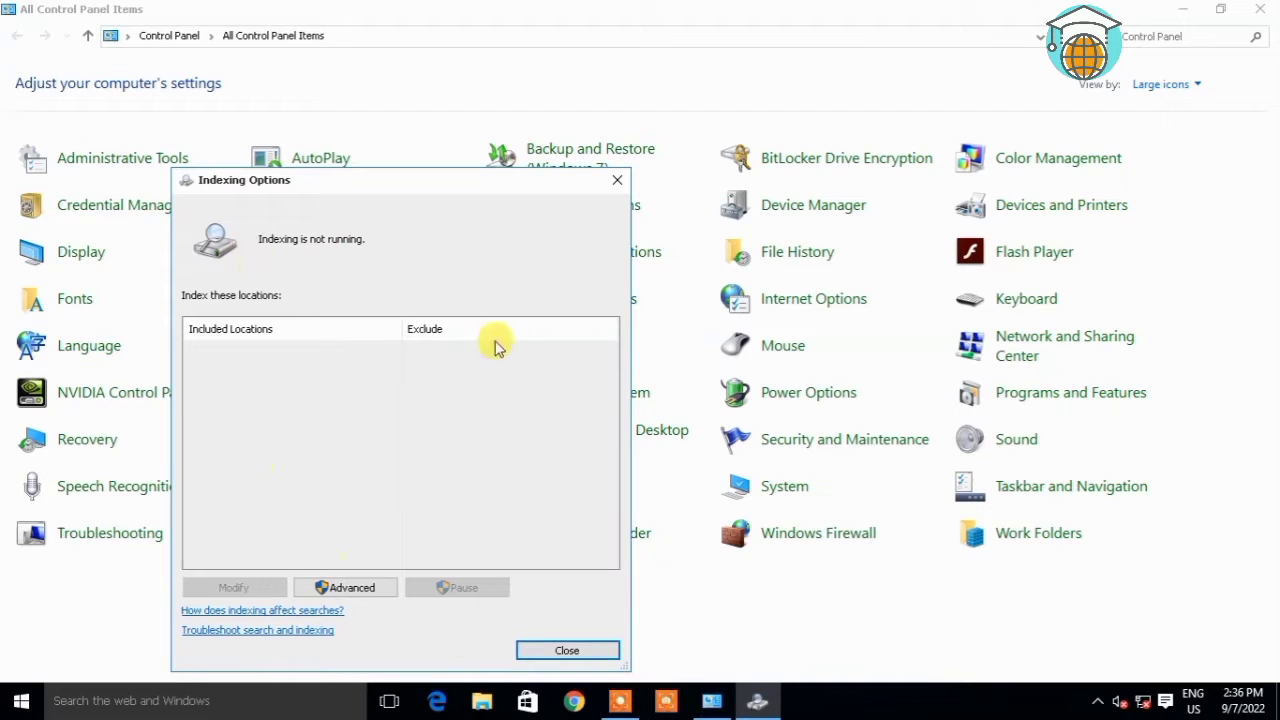
{"action": "left_click", "coordinate": [566, 650]}
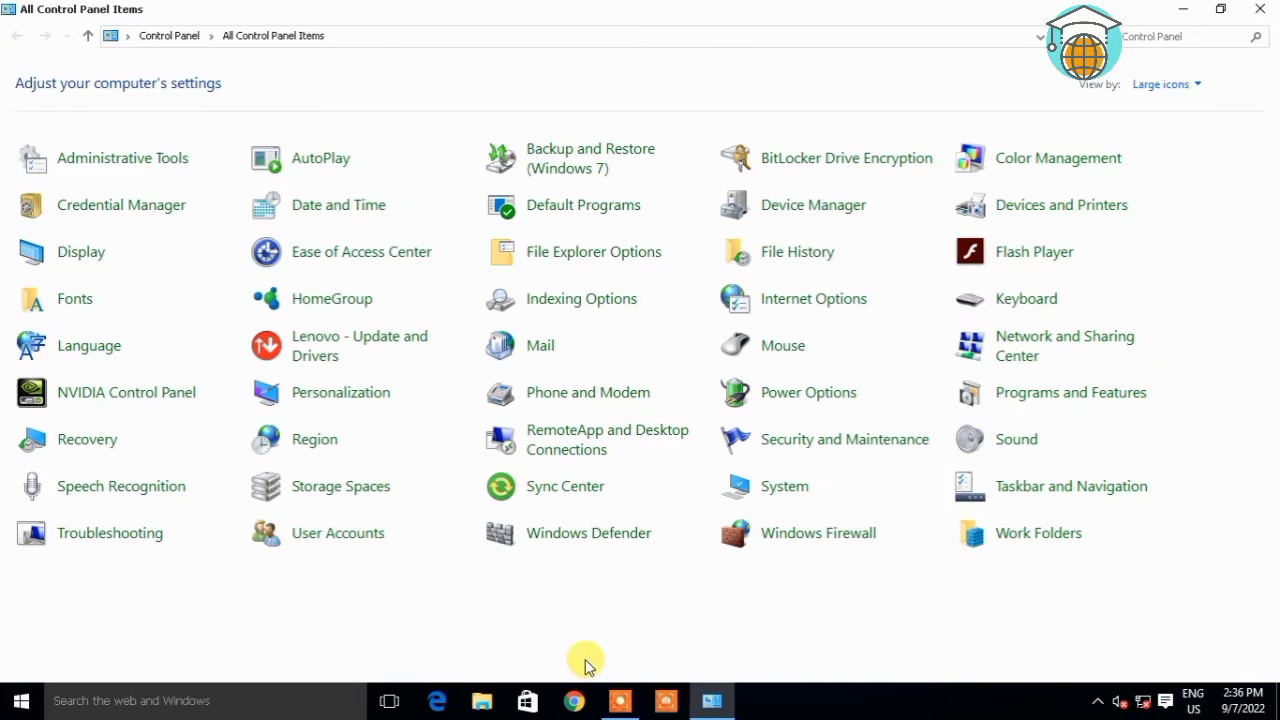
{"action": "left_click", "coordinate": [1258, 9]}
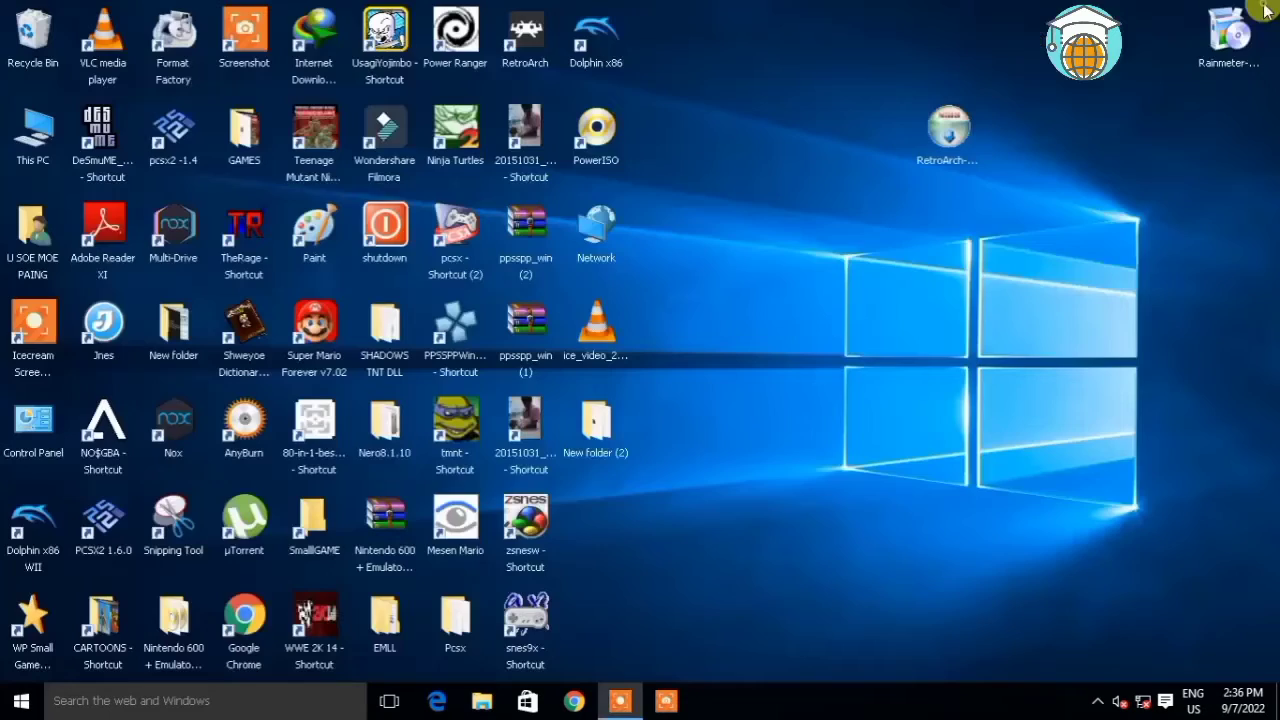
- Open Task Manager and end the Cortana background process
{"action": "right_click", "coordinate": [808, 702]}
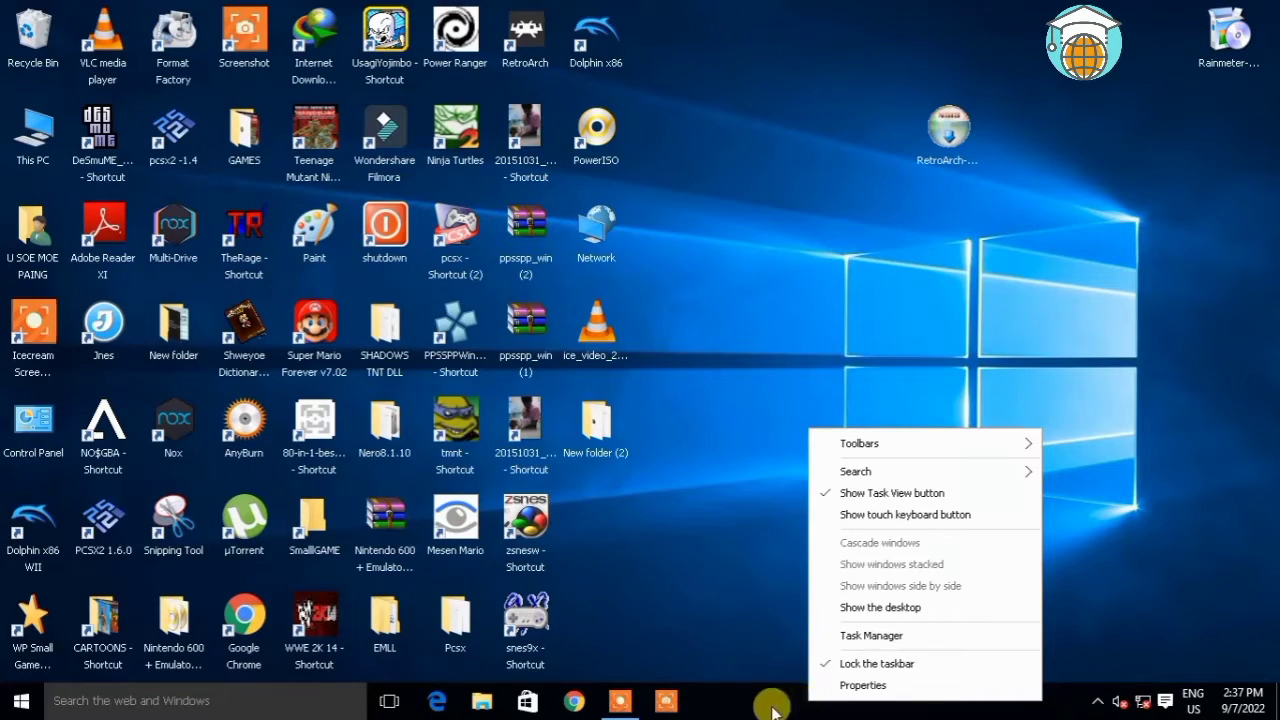
{"action": "left_click", "coordinate": [838, 638]}
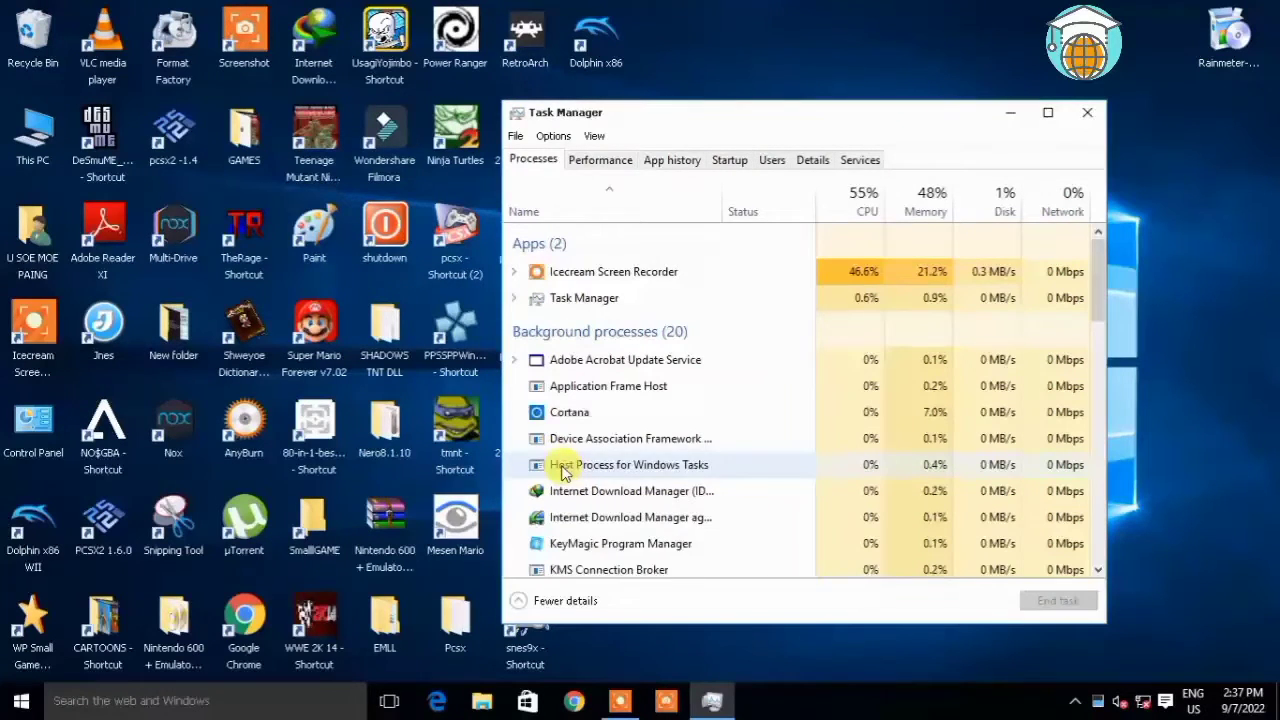
{"action": "left_click", "coordinate": [547, 417]}
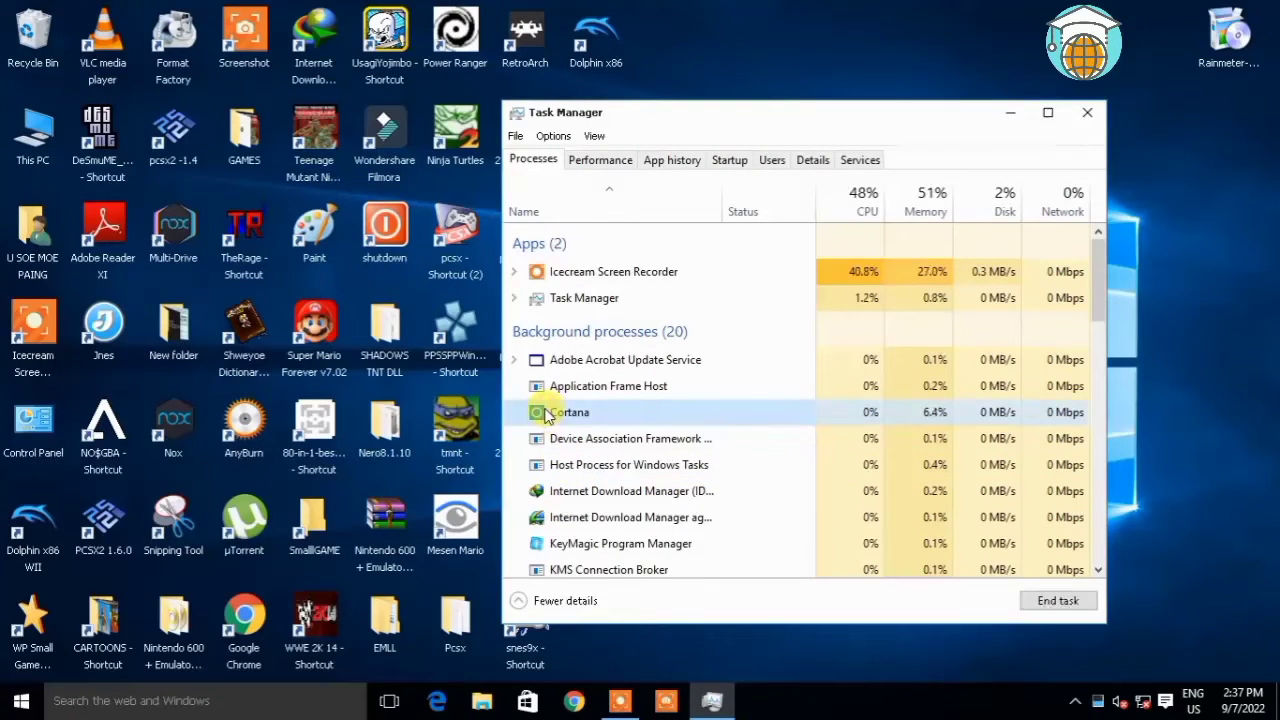
{"action": "left_click", "coordinate": [1057, 602]}
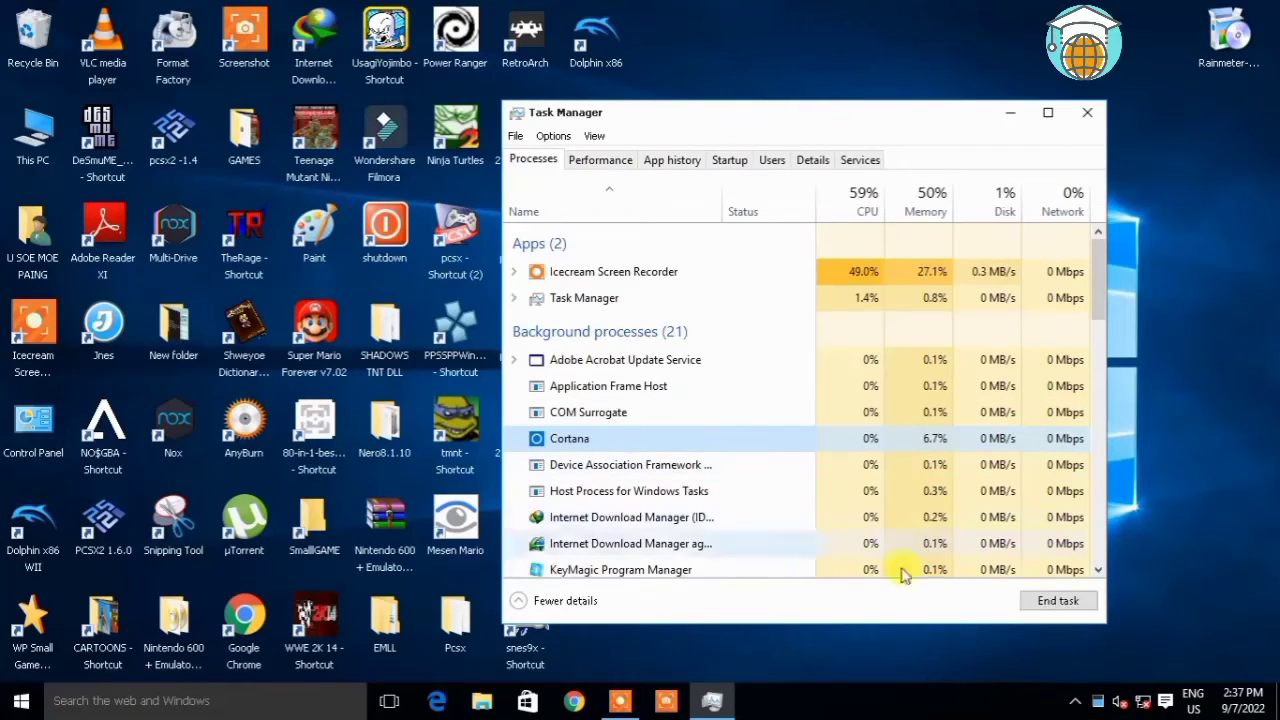
{"action": "left_click", "coordinate": [1036, 606]}
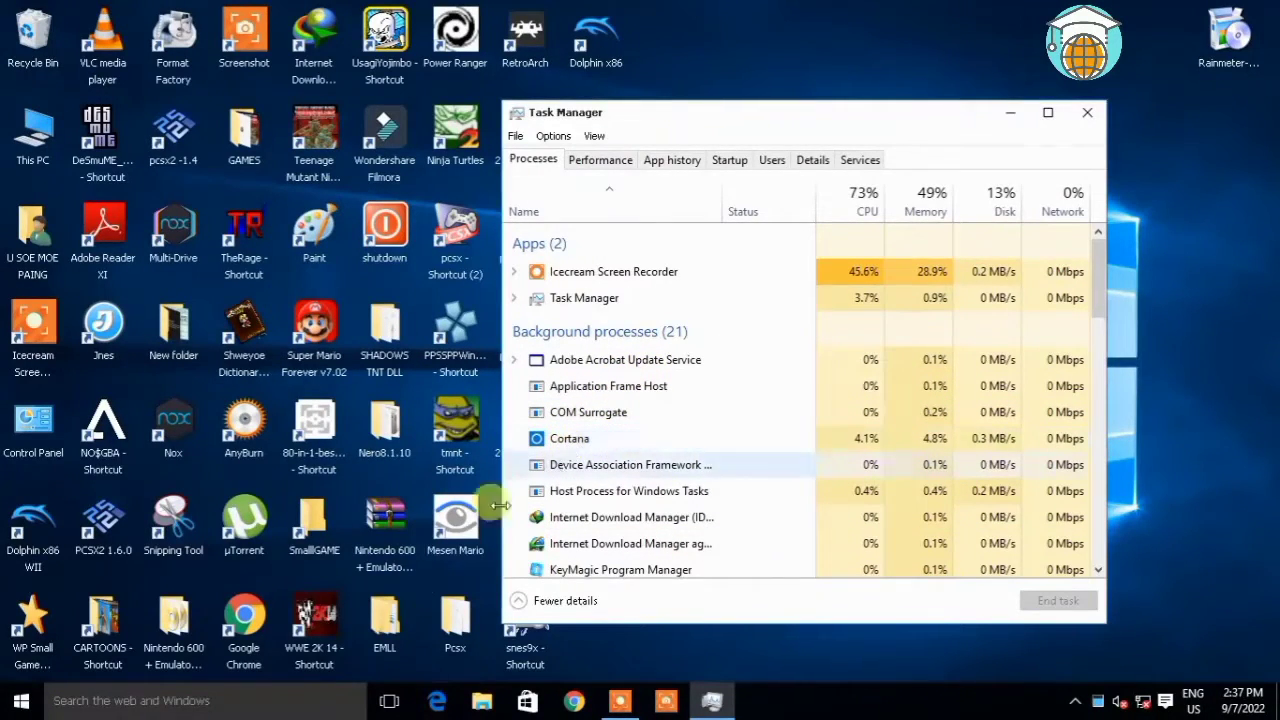
- Check the Windows search by looking up "set" and return to Task Manager
{"action": "left_click", "coordinate": [275, 700]}
{"action": "type", "text": "set"}
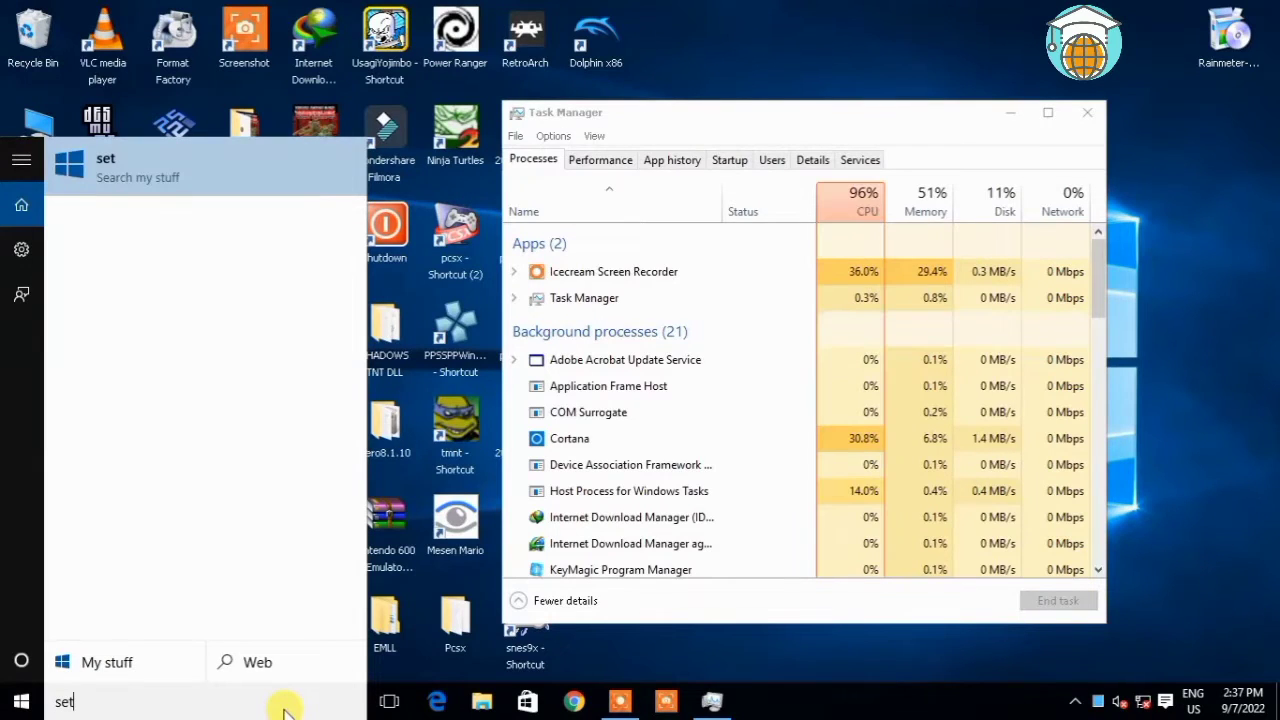
{"action": "left_click", "coordinate": [848, 502]}
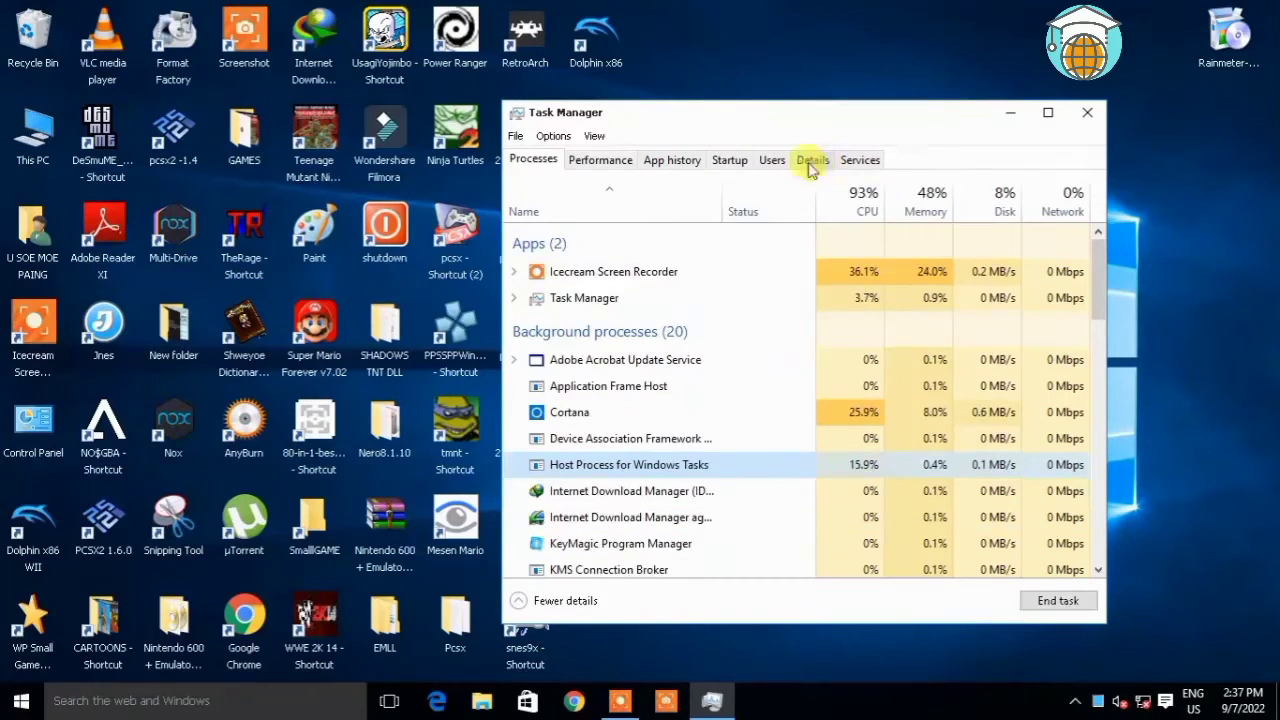
{"action": "left_click", "coordinate": [812, 44]}
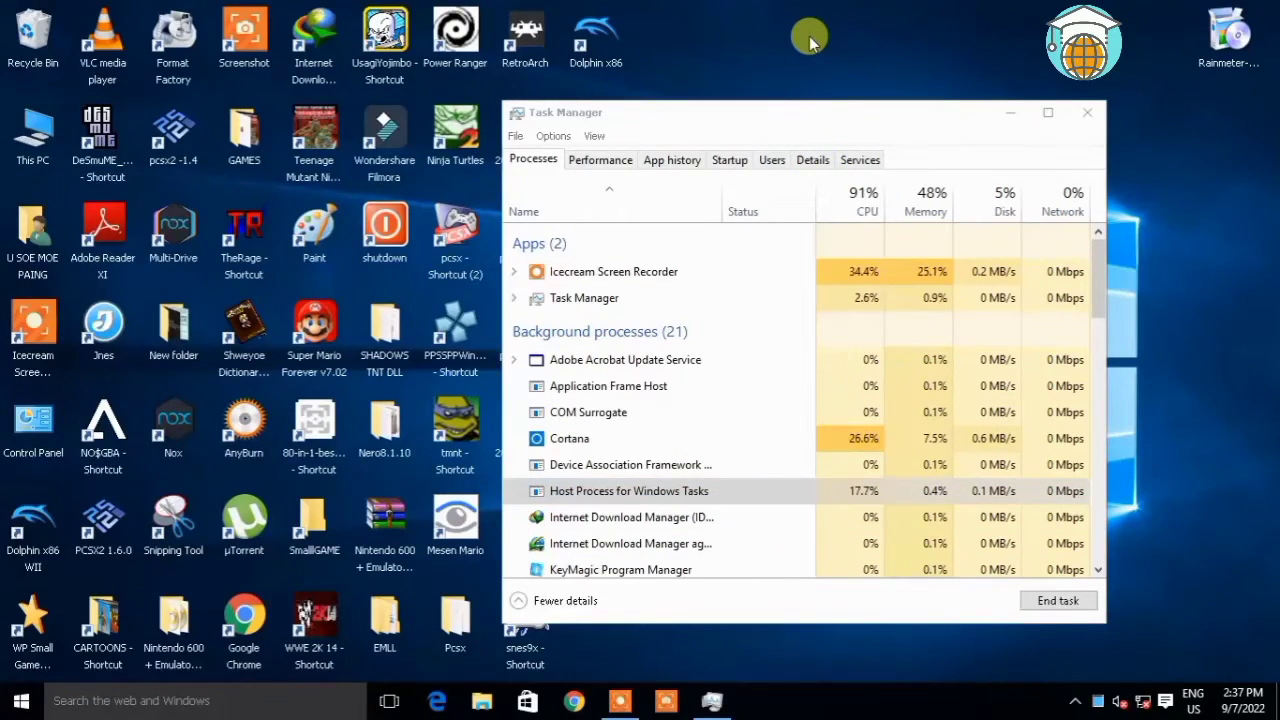
- End the SearchUI.exe process from Task Manager's detailed process list and confirm ending it
{"action": "left_click", "coordinate": [812, 160]}
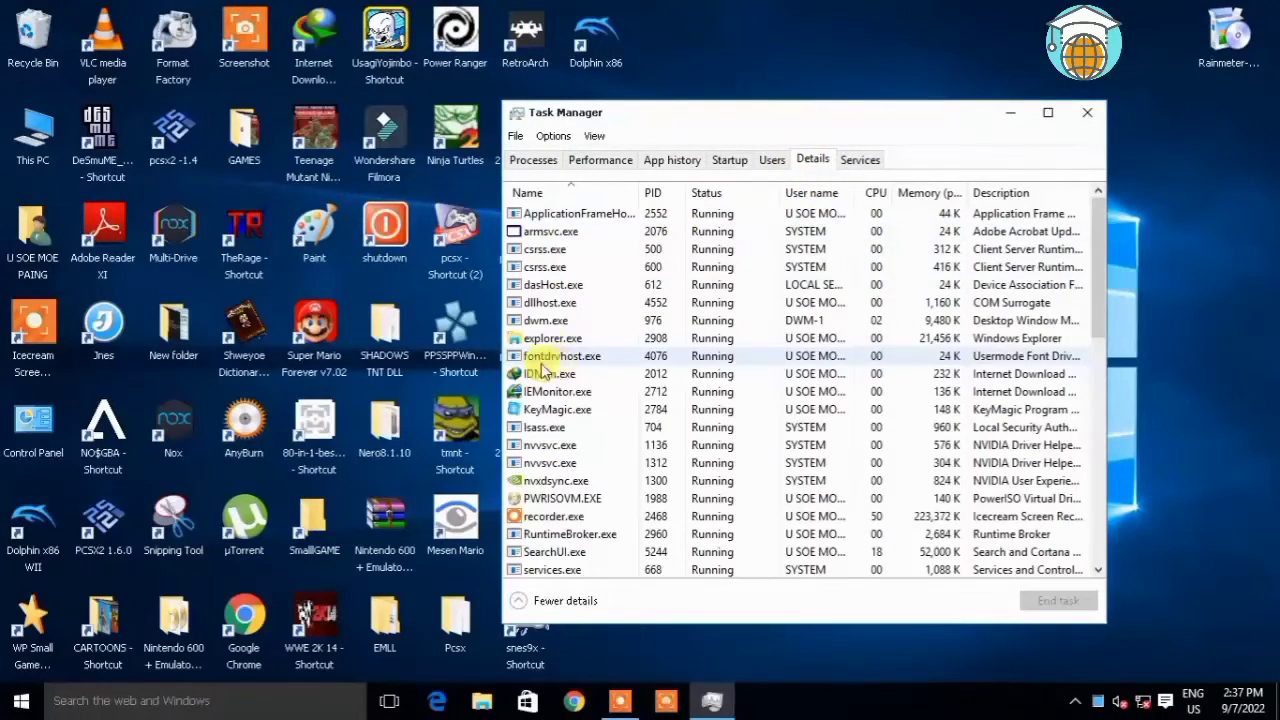
{"action": "left_click", "coordinate": [533, 218]}
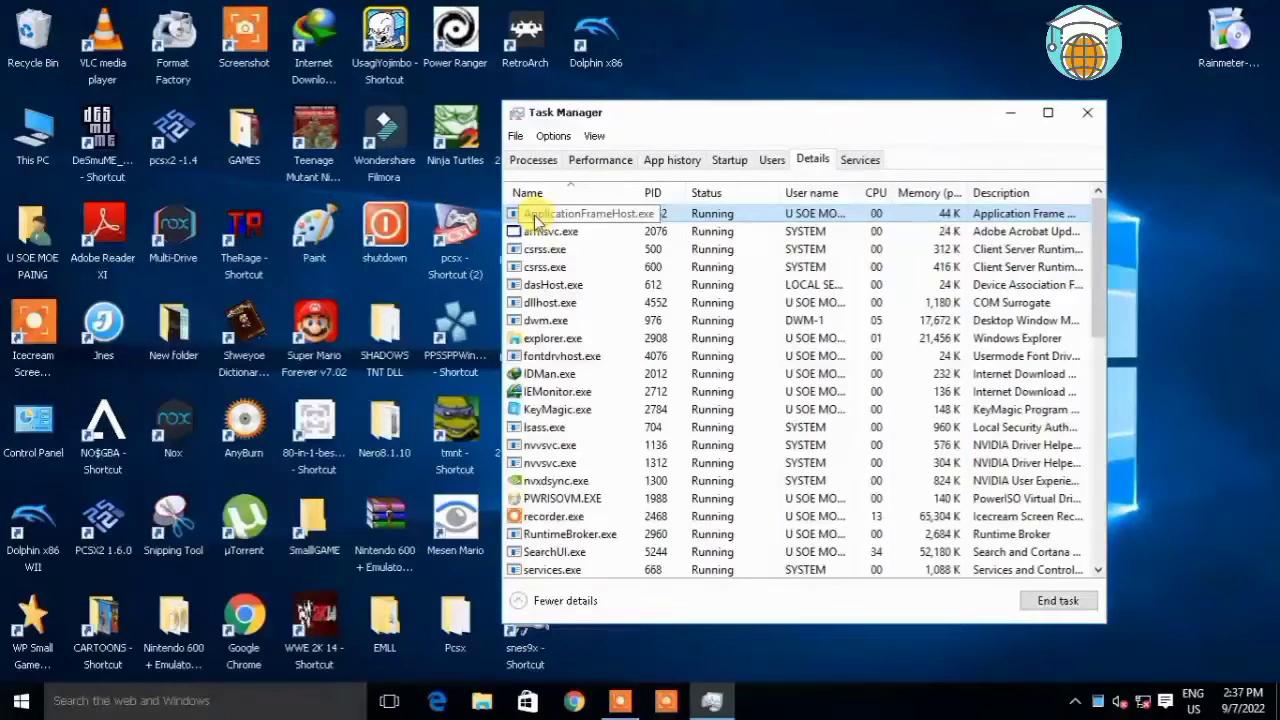
{"action": "key", "text": "s"}
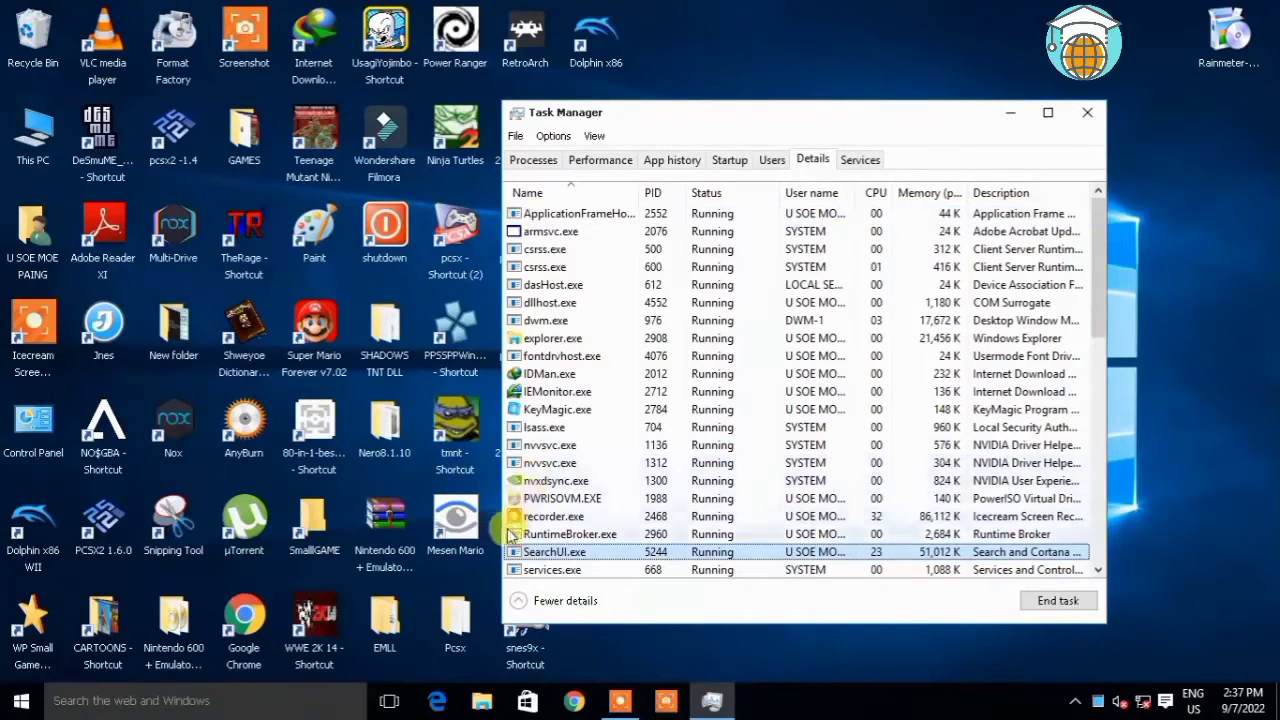
{"action": "left_click", "coordinate": [1058, 600]}
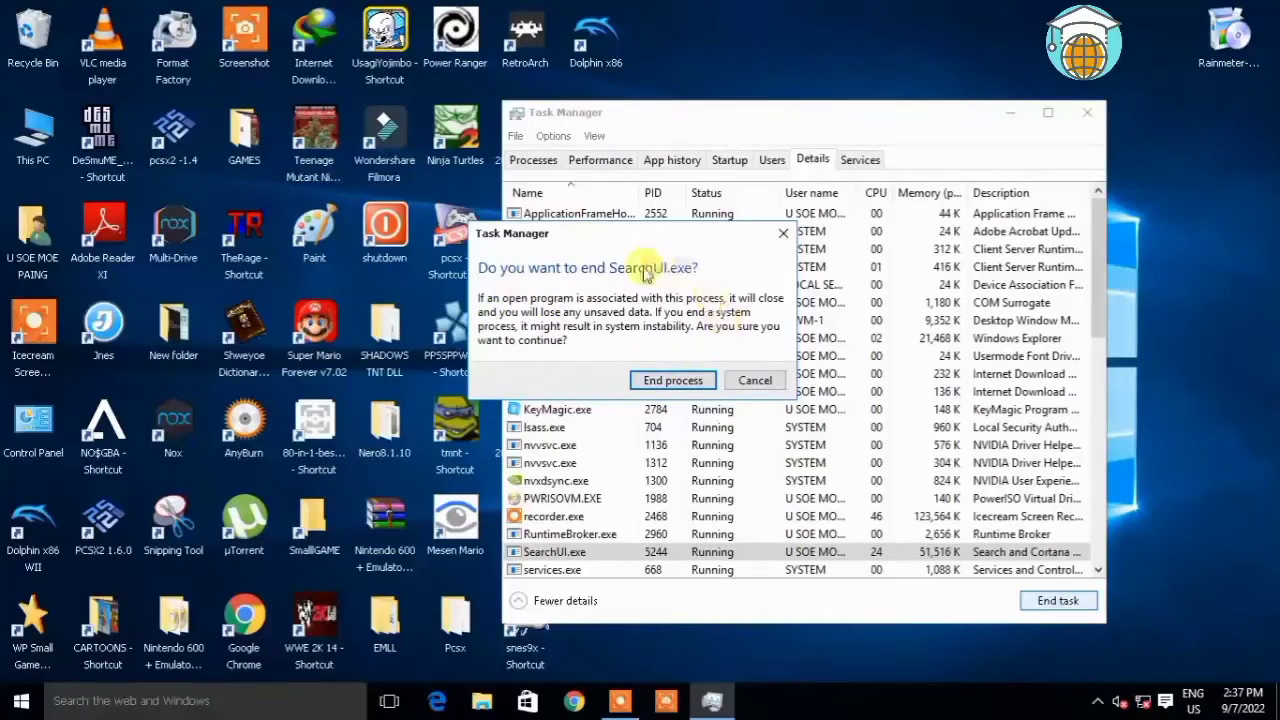
{"action": "left_click", "coordinate": [673, 381]}
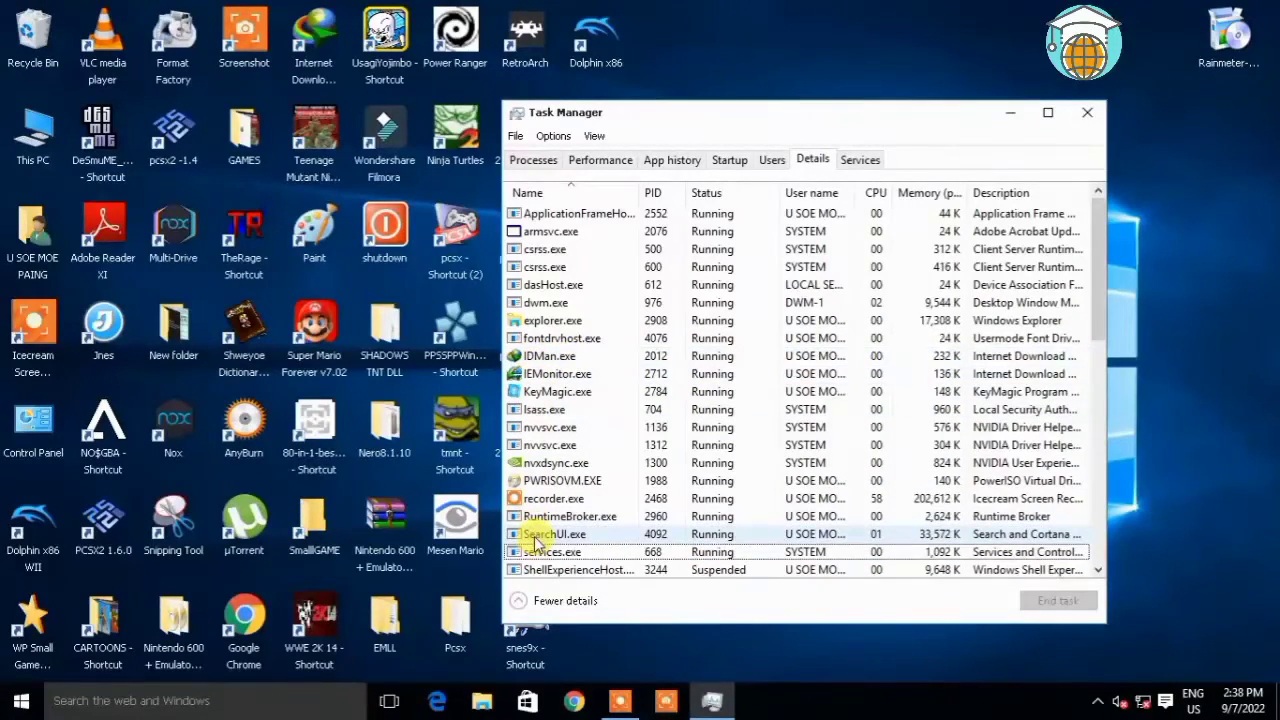
- Test the Windows search again with "set" after ending SearchUI.exe, and close the results
{"action": "left_click", "coordinate": [320, 700]}
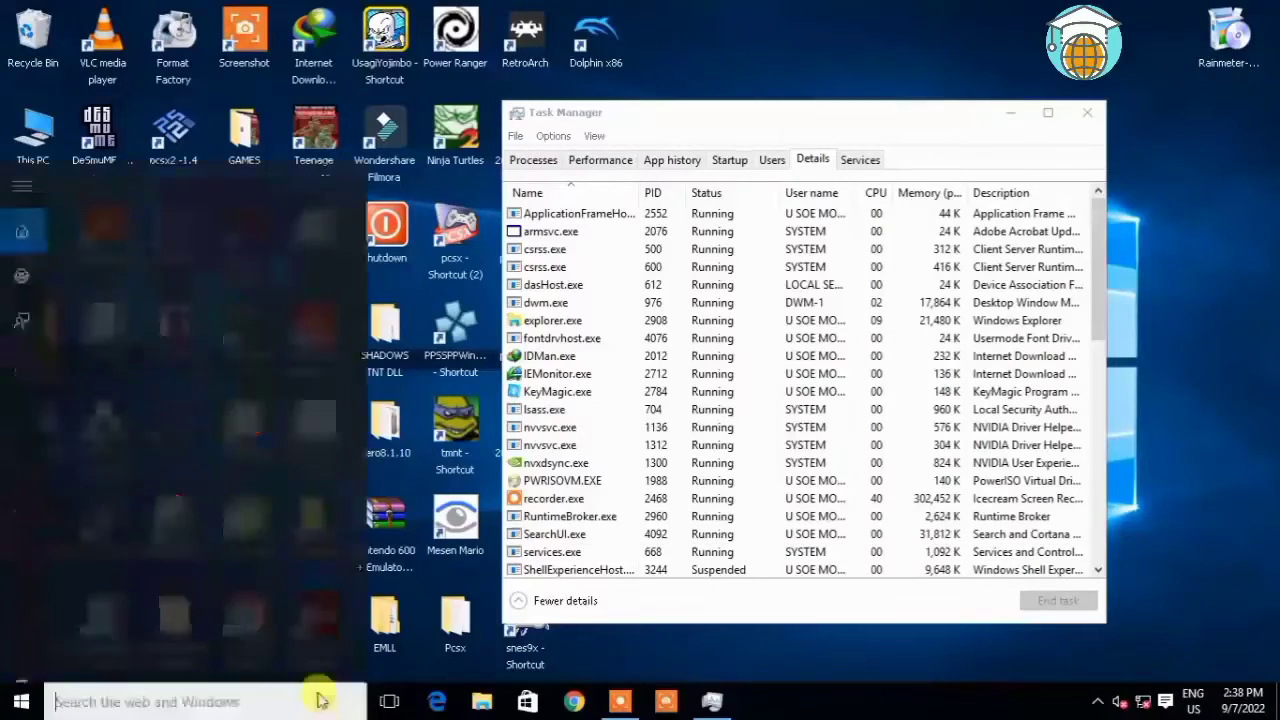
{"action": "type", "text": "set"}
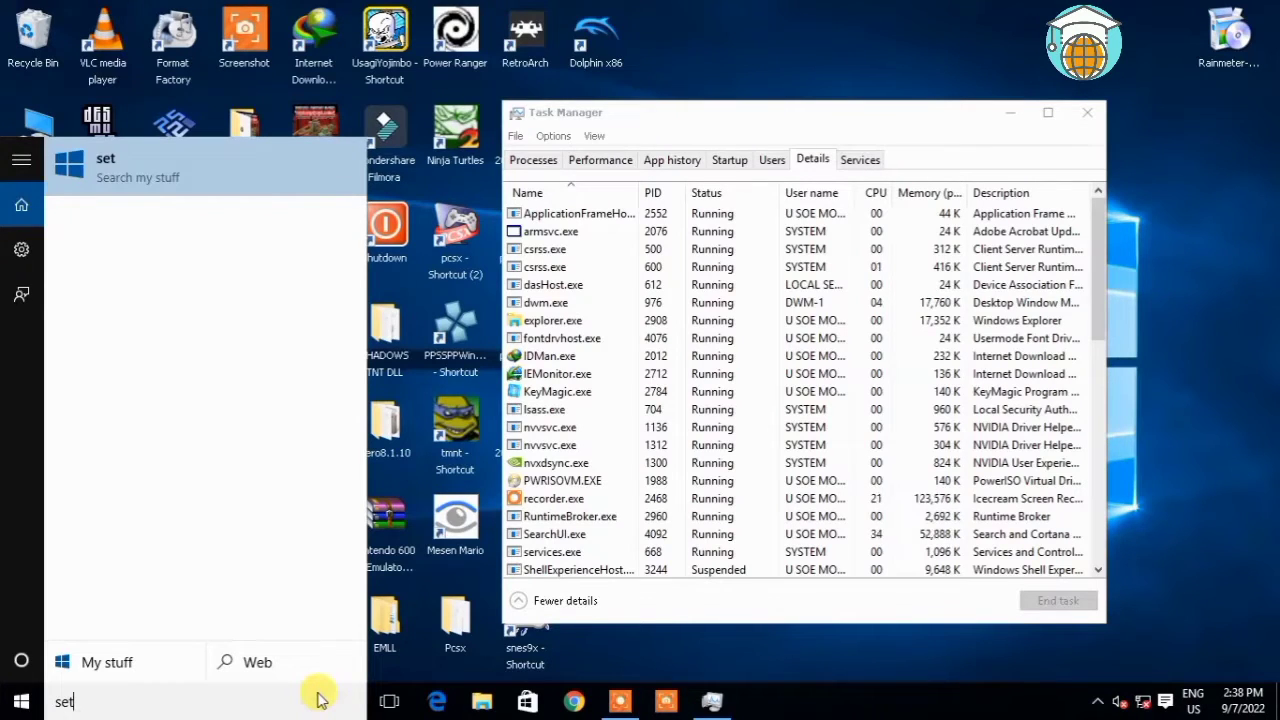
{"action": "left_click", "coordinate": [837, 650]}
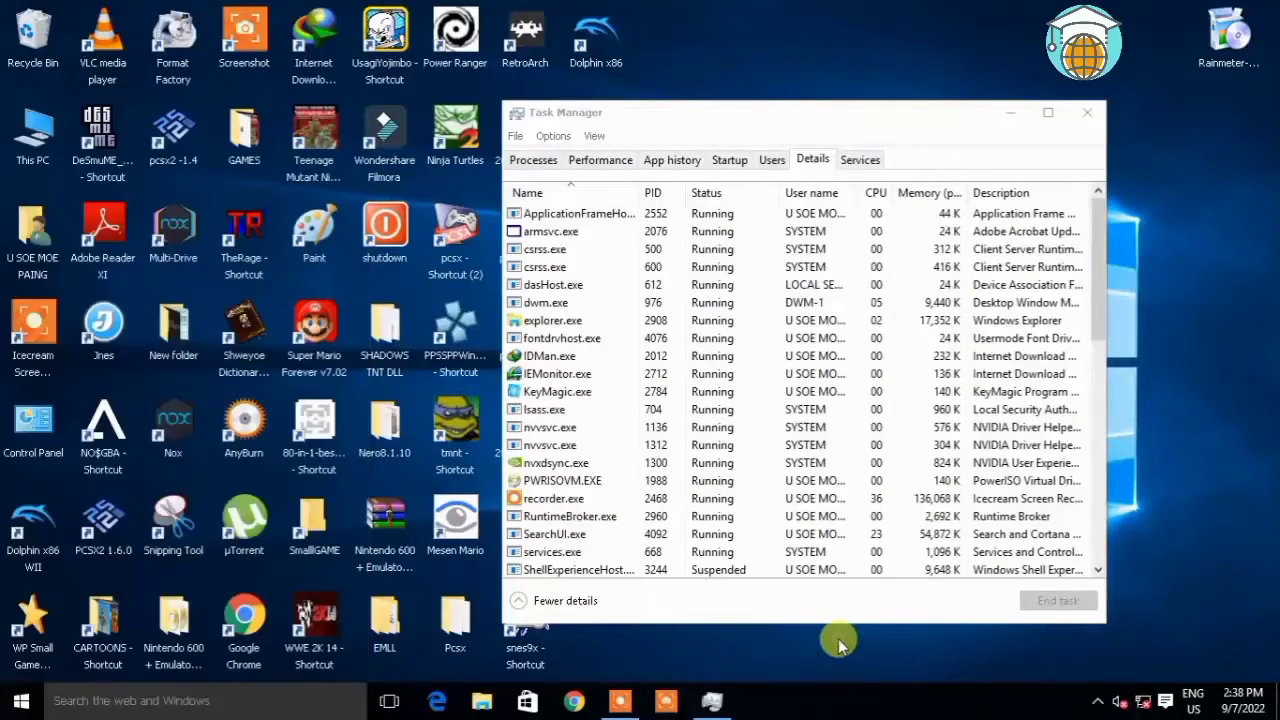
- Open the Services console from Task Manager and open the properties of the Windows Search service
{"action": "left_click", "coordinate": [859, 162]}
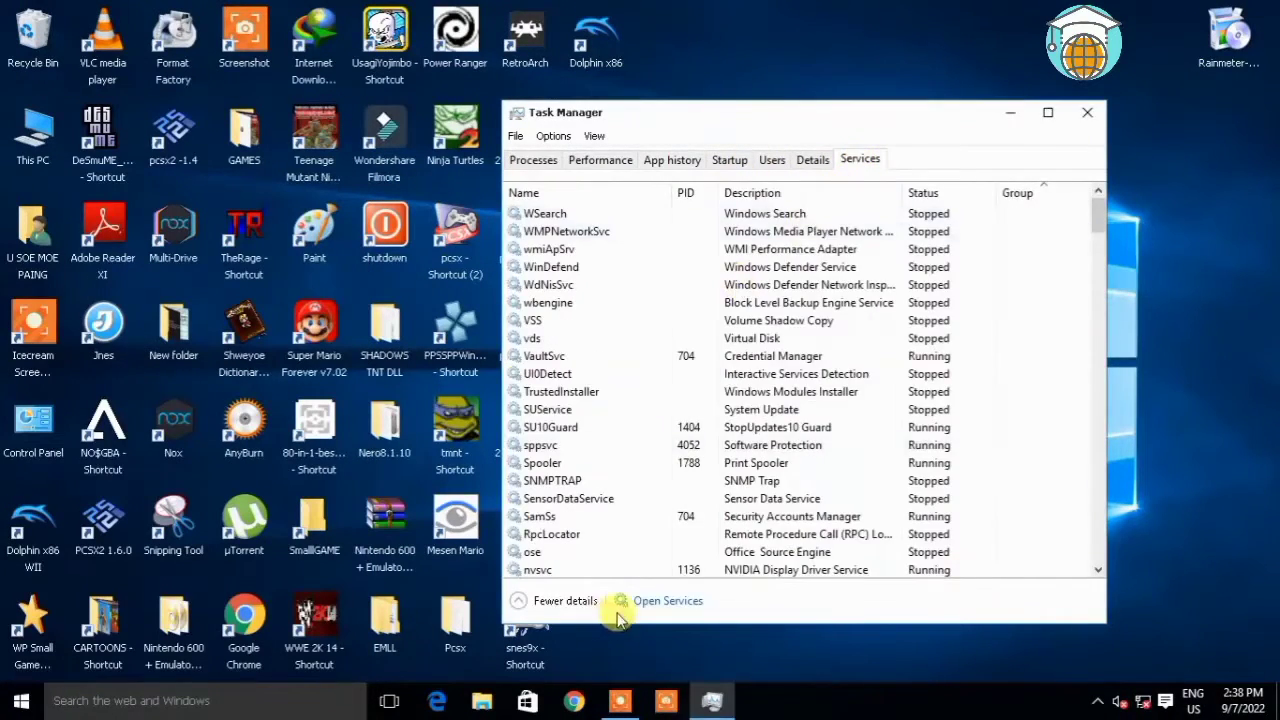
{"action": "left_click", "coordinate": [651, 605]}
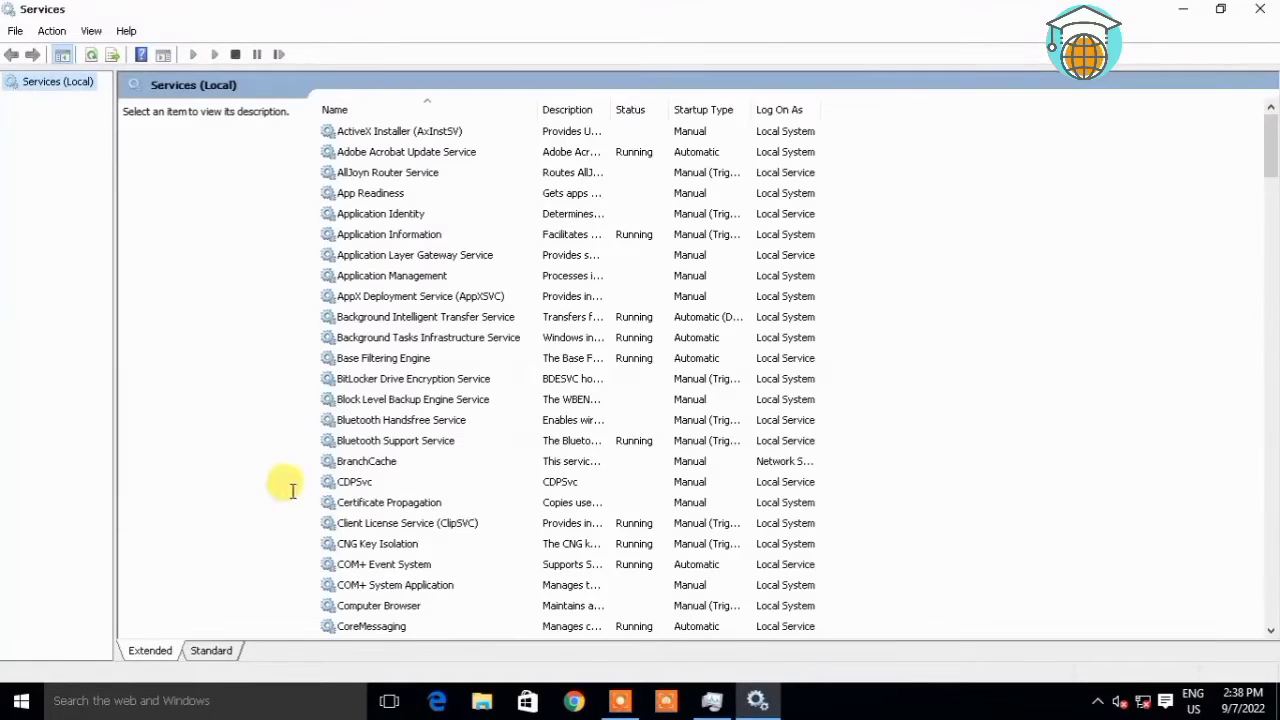
{"action": "left_click", "coordinate": [388, 338]}
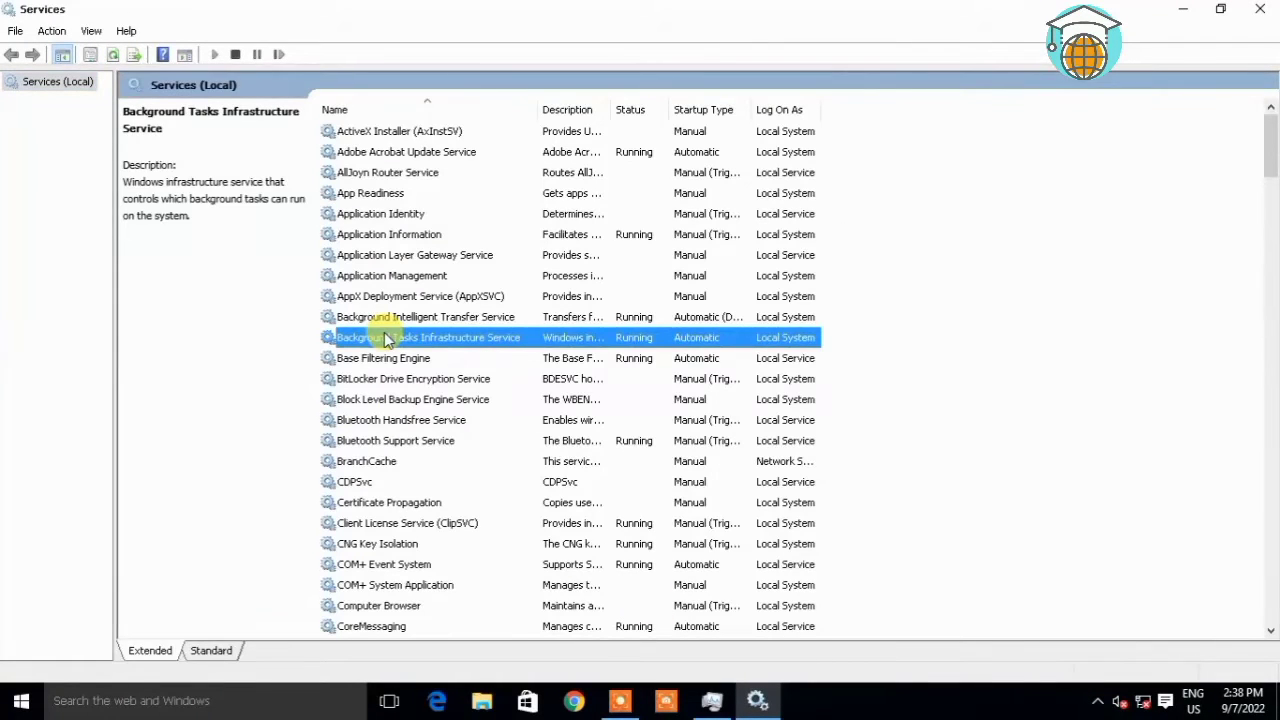
{"action": "key", "text": "w"}
{"action": "key", "text": "Down"}
{"action": "key", "text": "Down"}
{"action": "key", "text": "Down"}
{"action": "key", "text": "Down"}
{"action": "key", "text": "Down"}
{"action": "key", "text": "Down"}
{"action": "key", "text": "Down"}
{"action": "key", "text": "Down"}
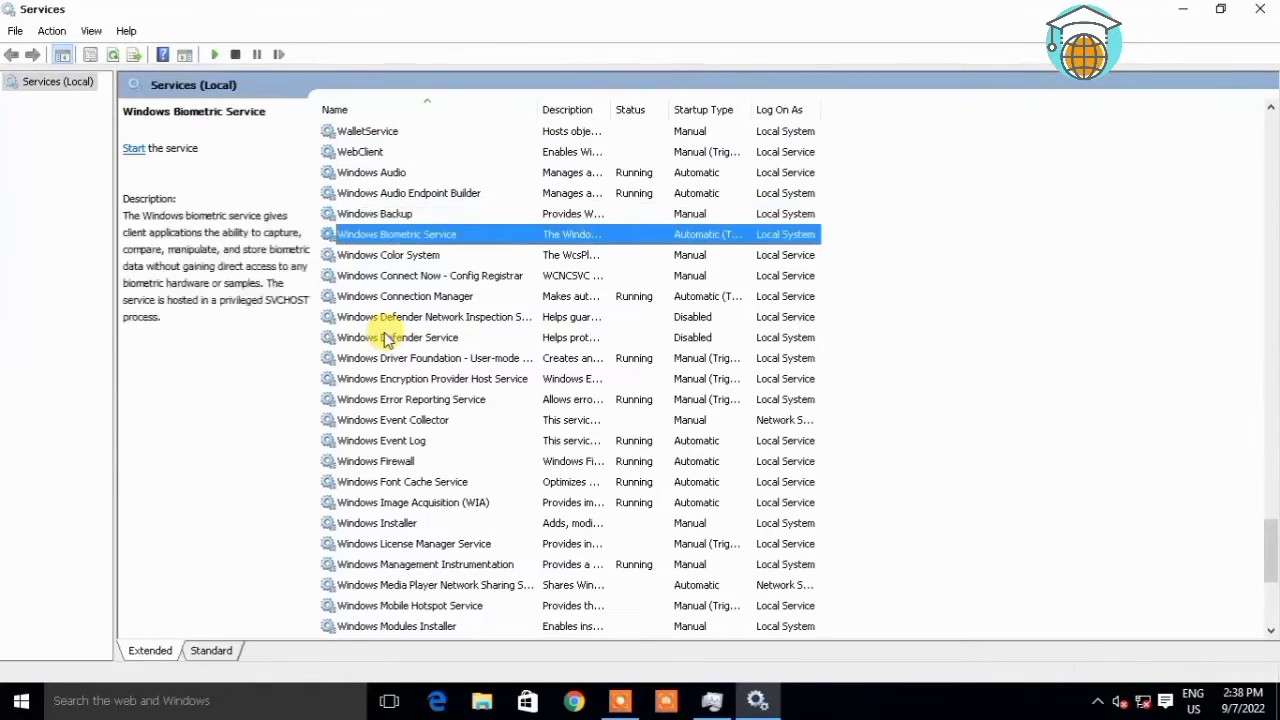
{"action": "key", "text": "Down"}
{"action": "key", "text": "Down"}
{"action": "key", "text": "Down"}
{"action": "key", "text": "Down"}
{"action": "key", "text": "Down"}
{"action": "key", "text": "Down"}
{"action": "key", "text": "Down"}
{"action": "key", "text": "Down"}
{"action": "key", "text": "Down"}
{"action": "key", "text": "Down"}
{"action": "key", "text": "Down"}
{"action": "key", "text": "Down"}
{"action": "key", "text": "Down"}
{"action": "key", "text": "Down"}
{"action": "key", "text": "Down"}
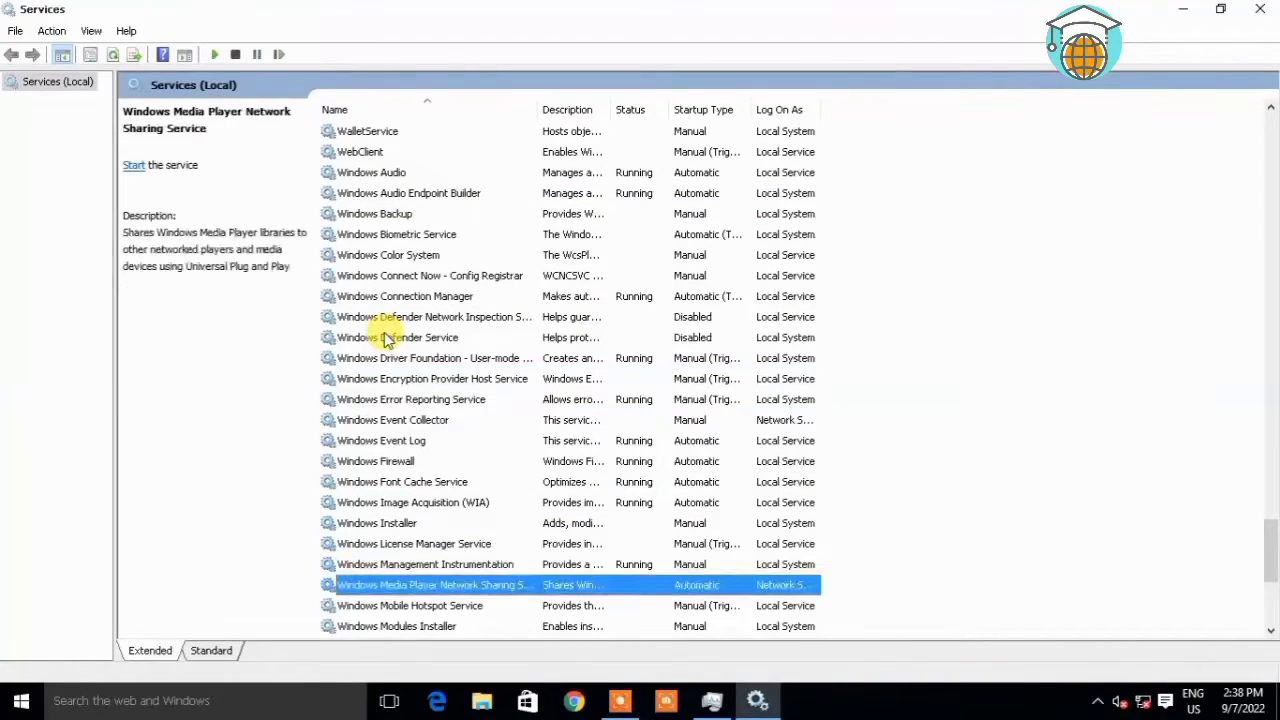
{"action": "key", "text": "Down"}
{"action": "key", "text": "Down"}
{"action": "key", "text": "Down"}
{"action": "key", "text": "Down"}
{"action": "key", "text": "Down"}
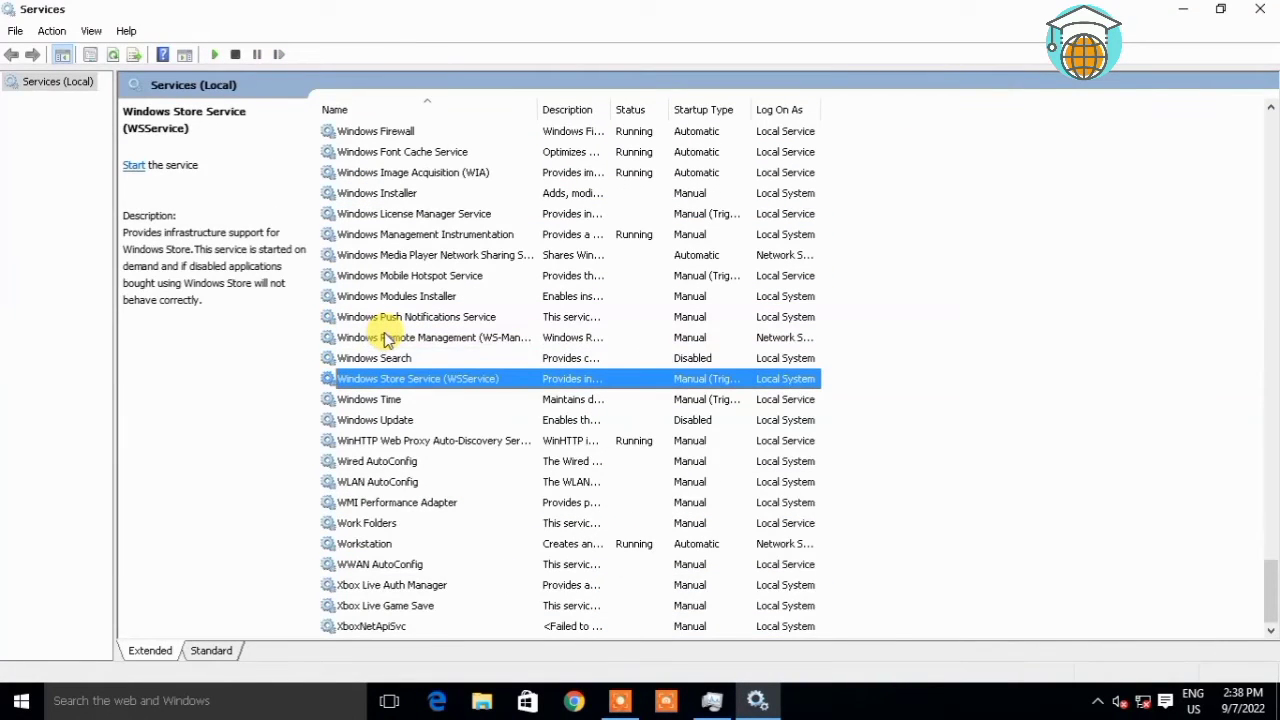
{"action": "key", "text": "Up"}
{"action": "key", "text": "Return"}
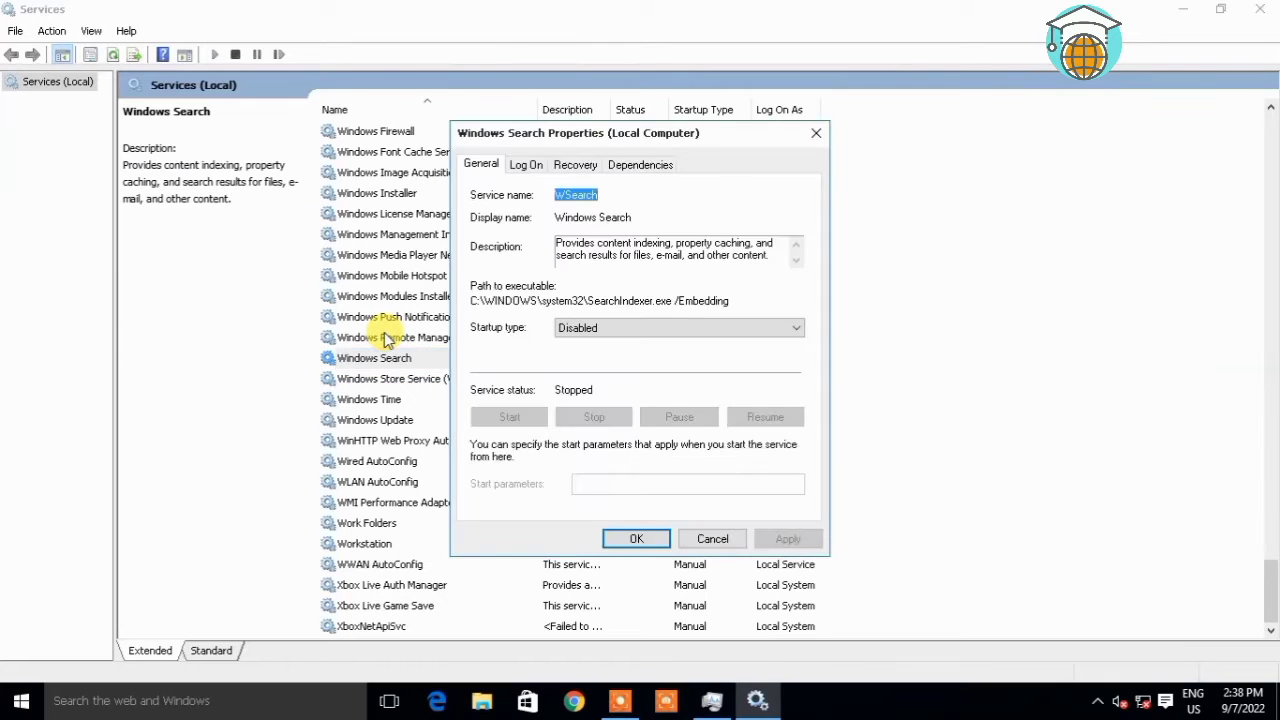
- Set the Windows Search service's startup type to Automatic, apply it, start the service and close its properties
{"action": "left_click", "coordinate": [583, 326]}
{"action": "left_click", "coordinate": [587, 363]}
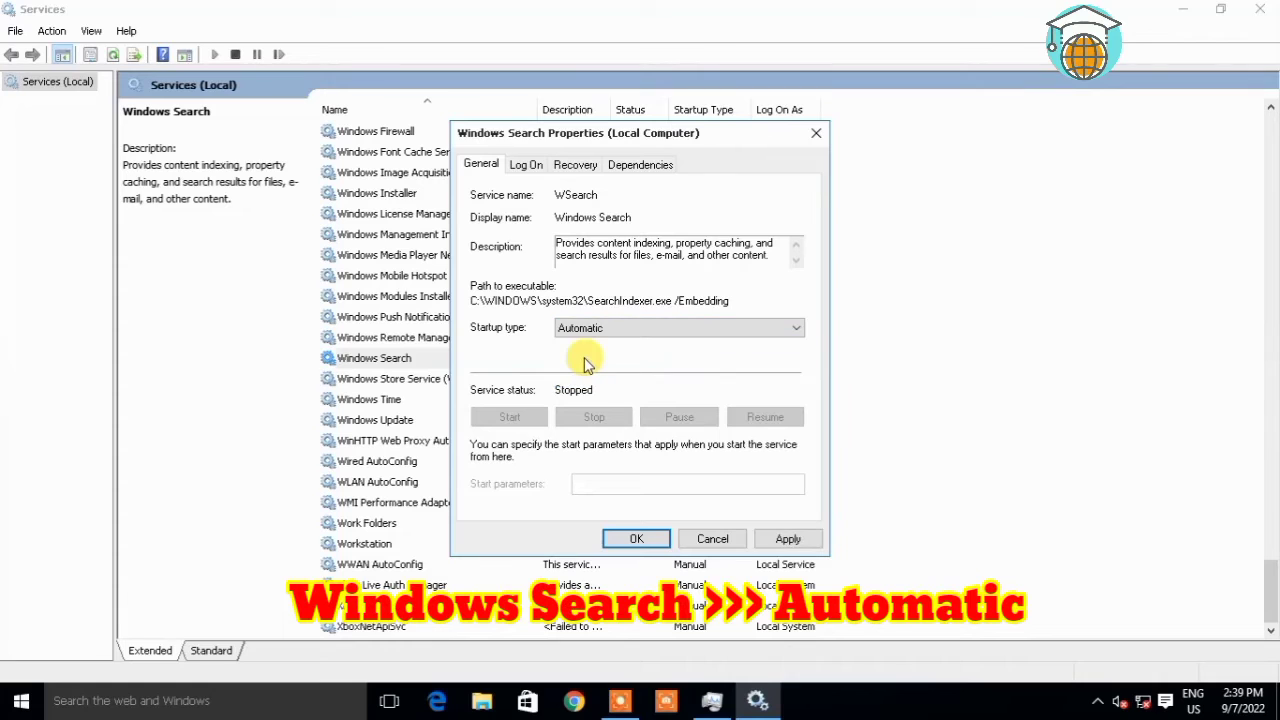
{"action": "left_click", "coordinate": [787, 538]}
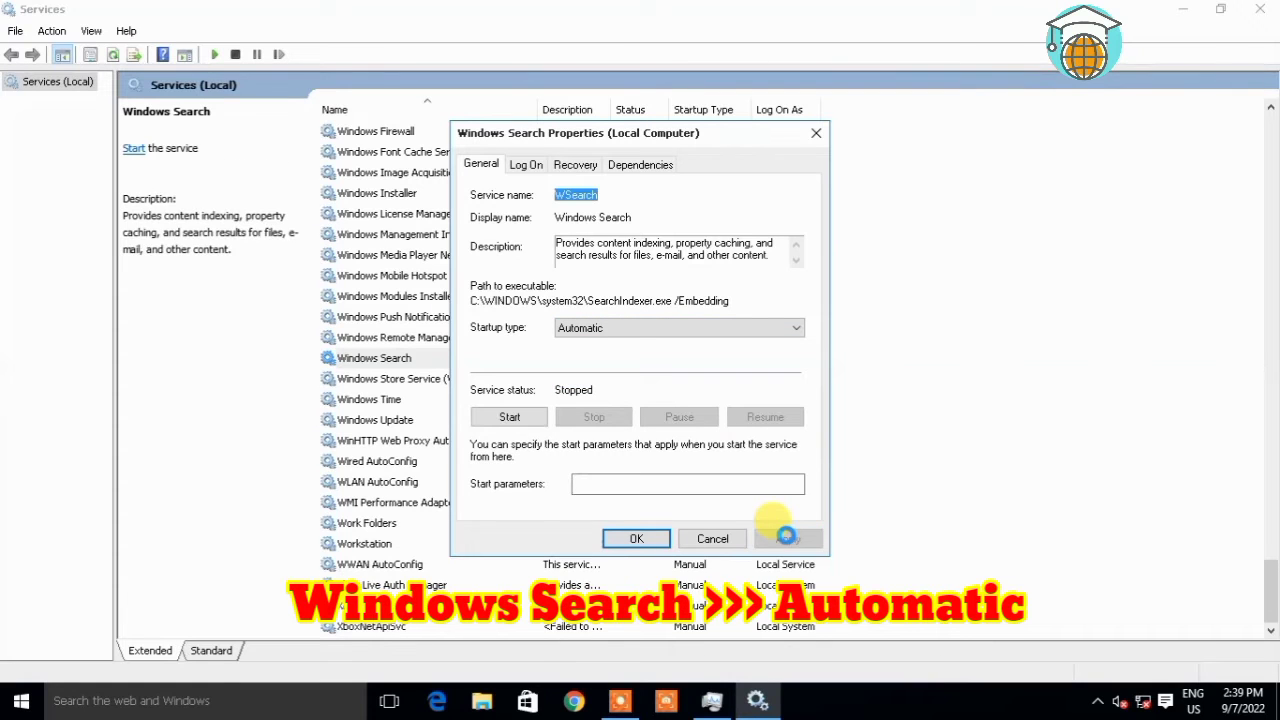
{"action": "left_click", "coordinate": [500, 418]}
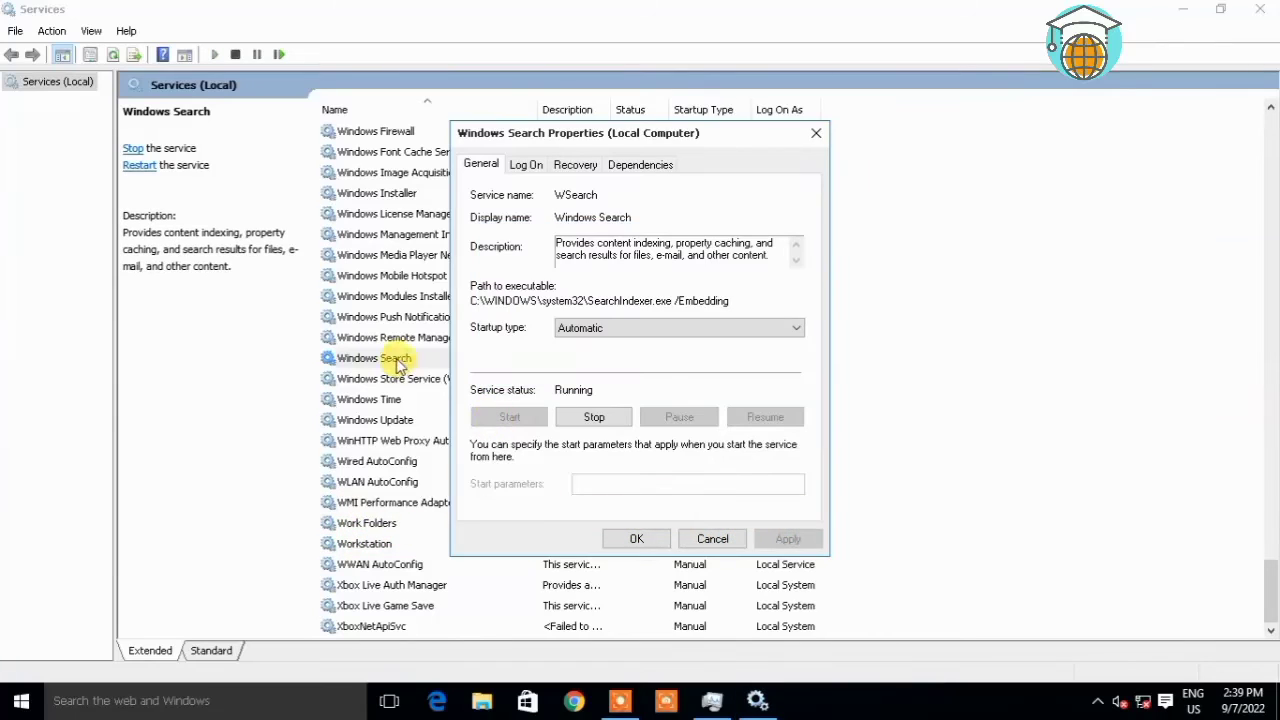
{"action": "left_click", "coordinate": [636, 538]}
- Start the Touch Keyboard and Handwriting Panel Service from its properties, and close the Services console
{"action": "left_click", "coordinate": [398, 317]}
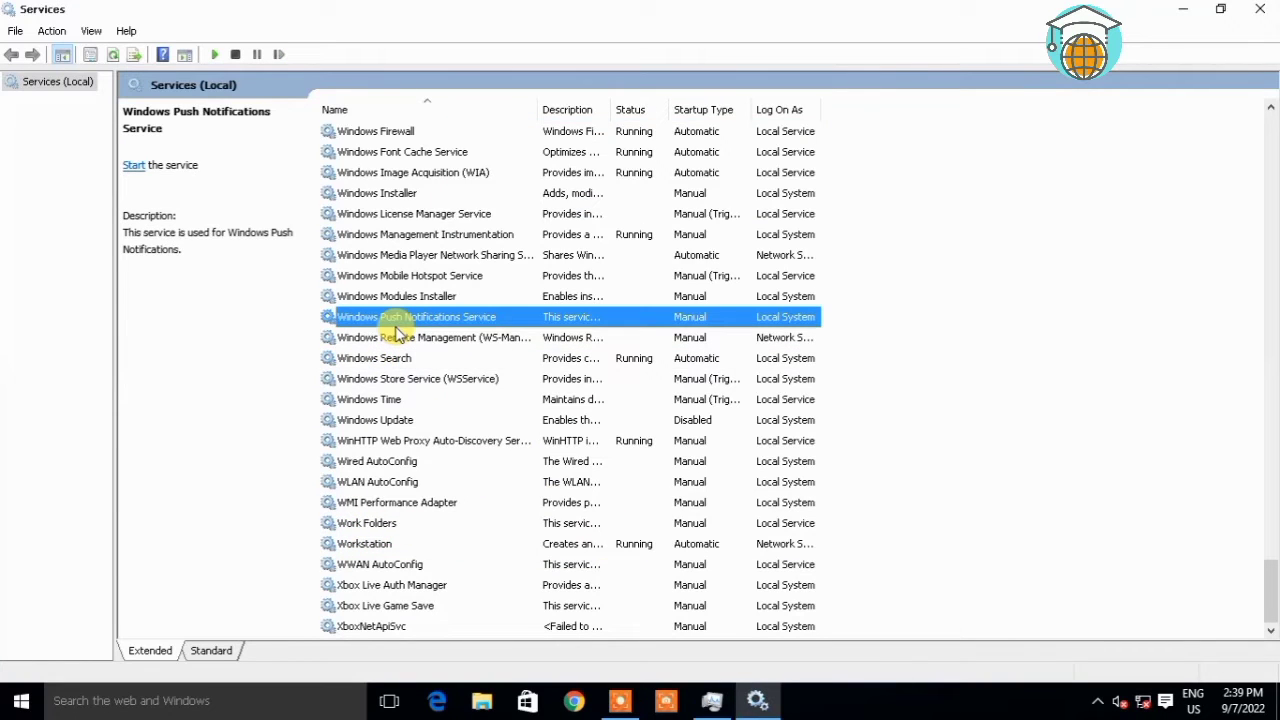
{"action": "key", "text": "t"}
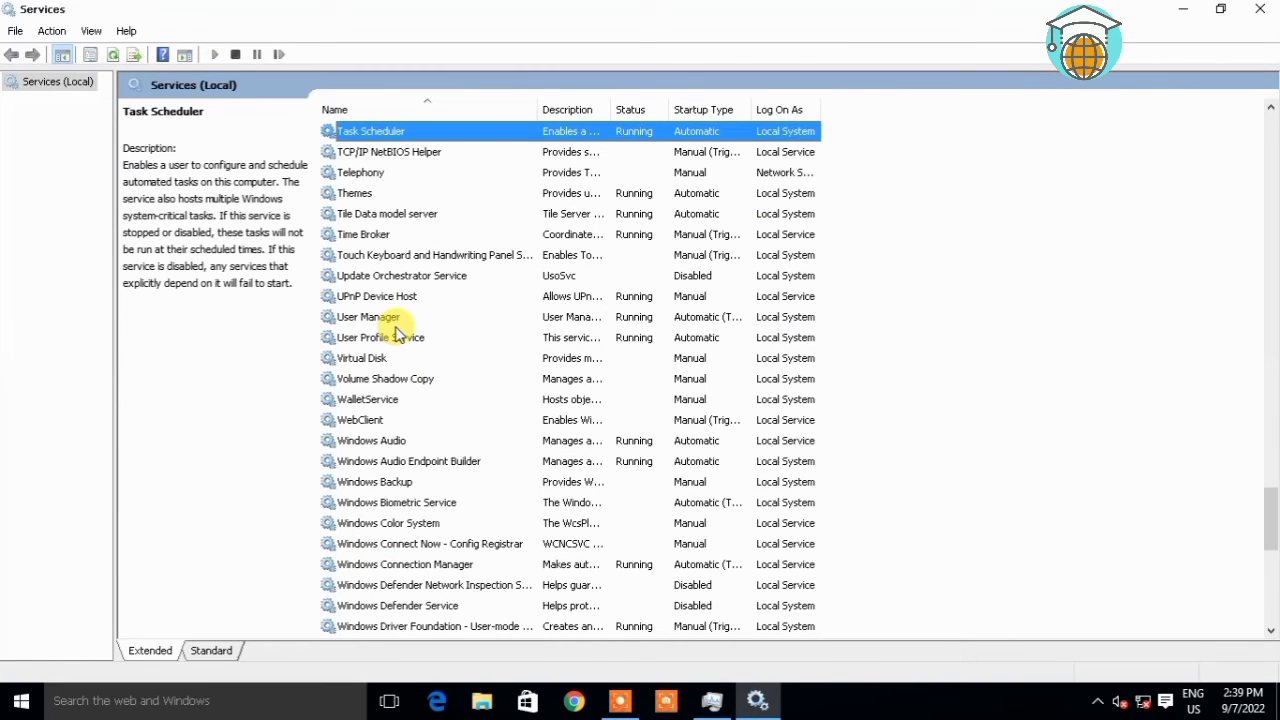
{"action": "key", "text": "t"}
{"action": "key", "text": "t"}
{"action": "key", "text": "t"}
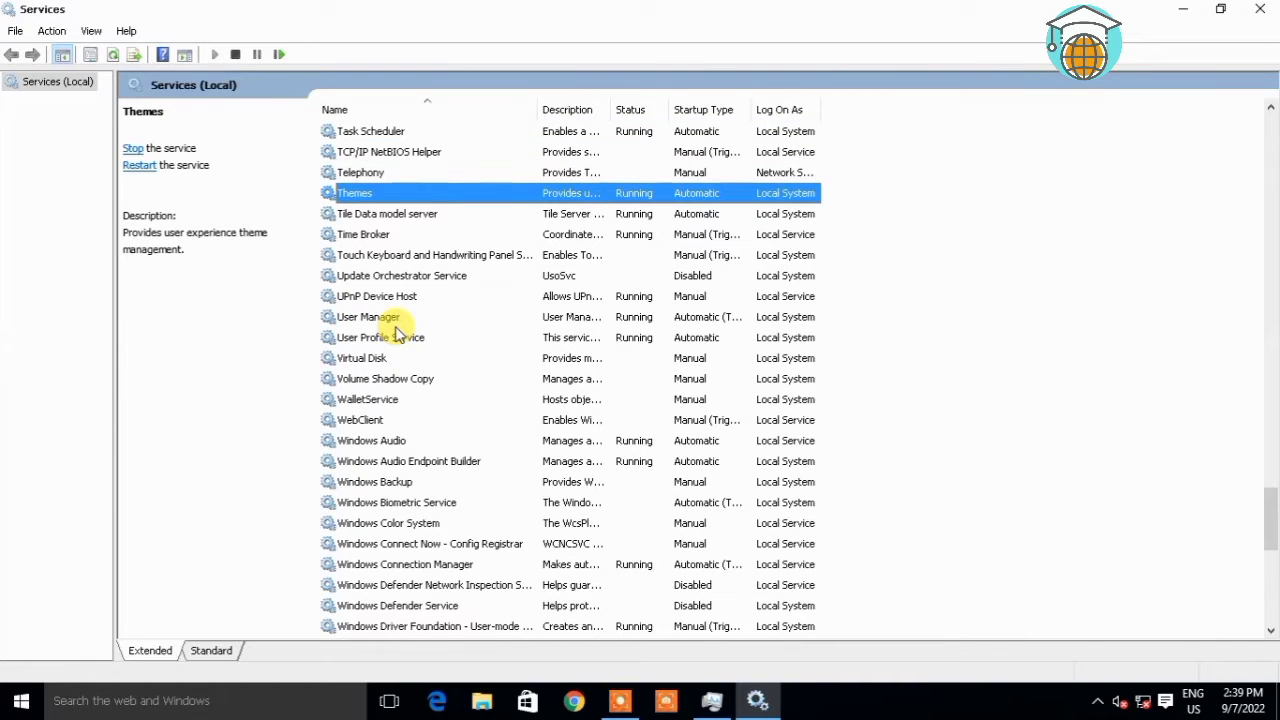
{"action": "key", "text": "t"}
{"action": "key", "text": "t"}
{"action": "key", "text": "t"}
{"action": "key", "text": "t"}
{"action": "key", "text": "t"}
{"action": "key", "text": "t"}
{"action": "key", "text": "t"}
{"action": "key", "text": "t"}
{"action": "key", "text": "t"}
{"action": "key", "text": "t"}
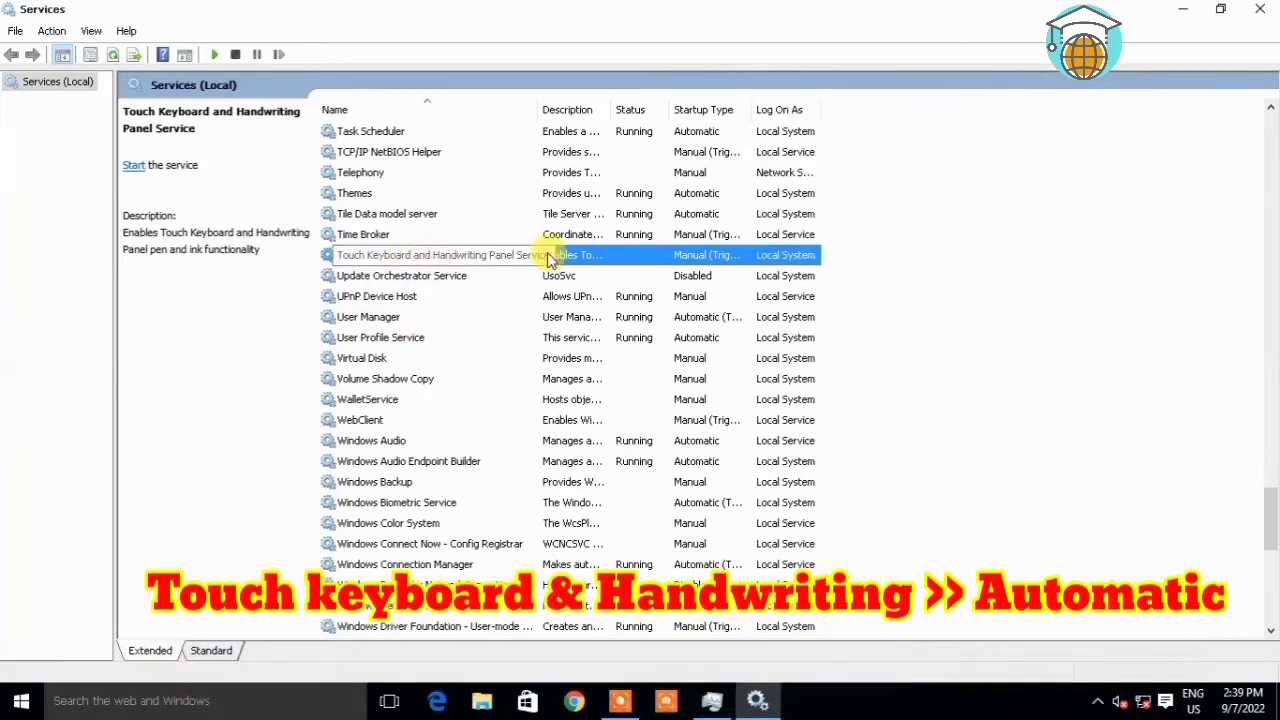
{"action": "double_click", "coordinate": [676, 259]}
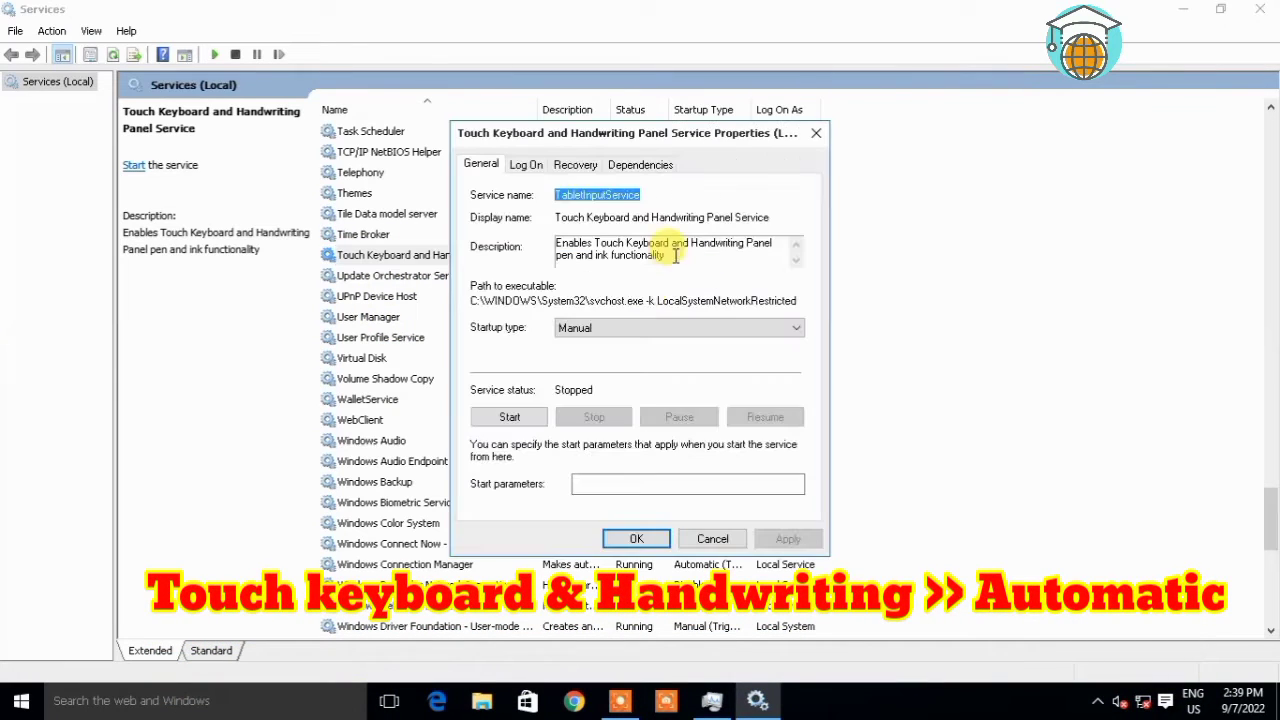
{"action": "left_click", "coordinate": [511, 418]}
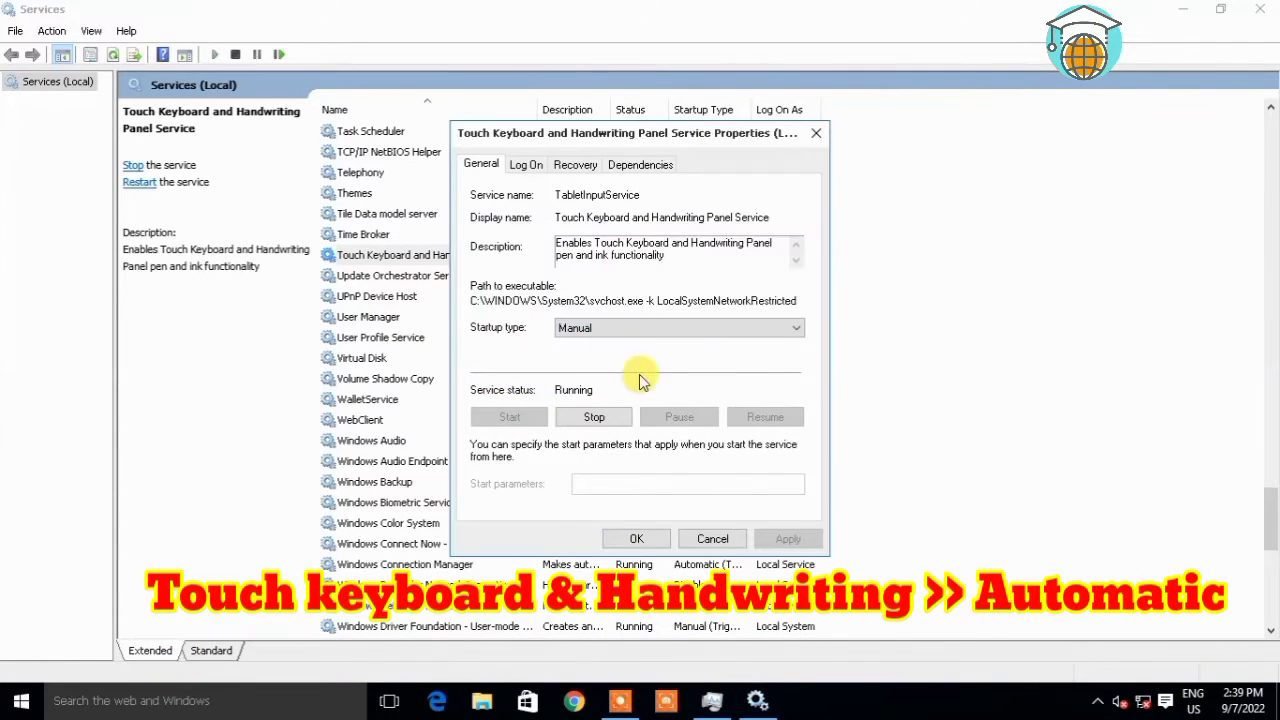
{"action": "left_click", "coordinate": [640, 539]}
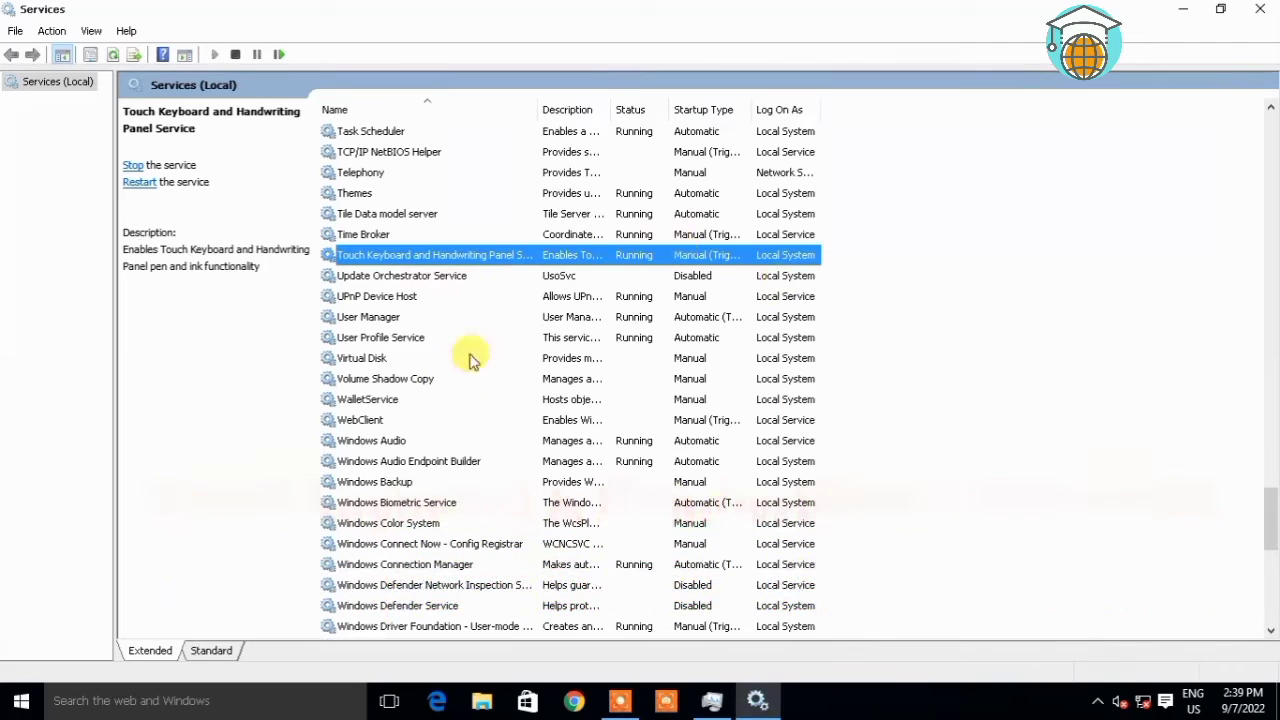
{"action": "left_click", "coordinate": [1268, 18]}
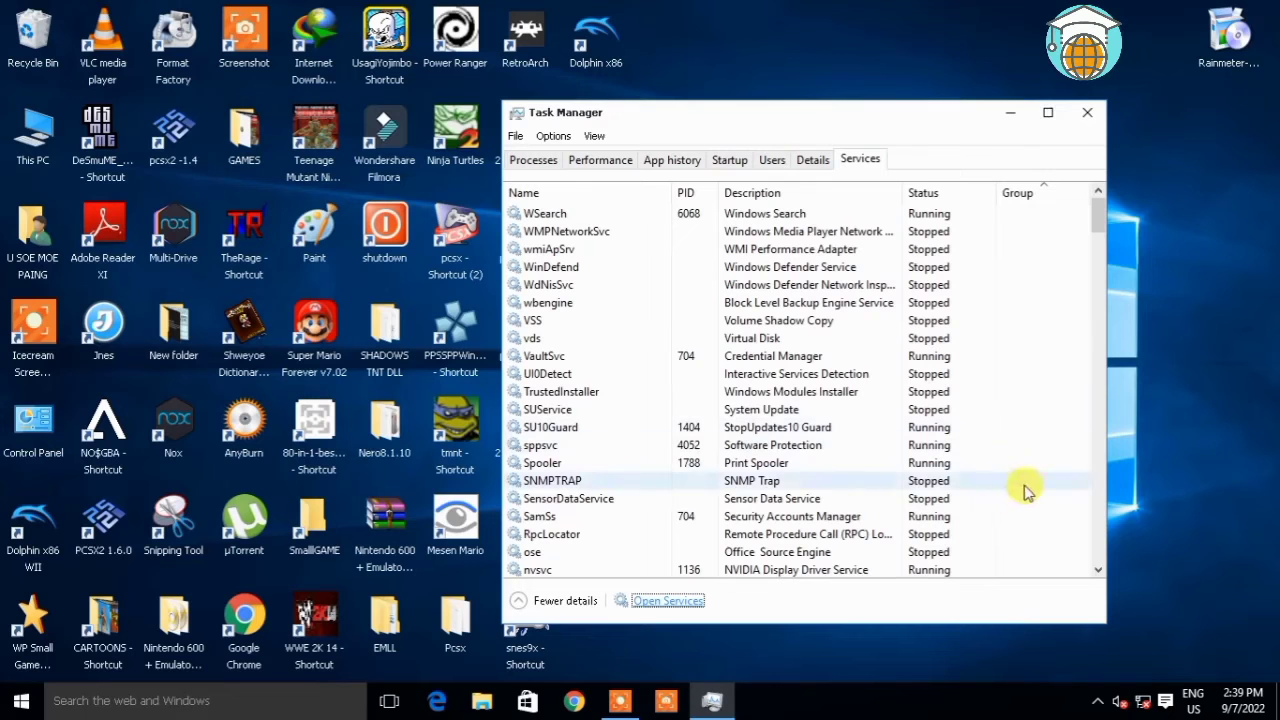
- Restart the Windows Explorer process from Task Manager's process list and close Task Manager
{"action": "left_click", "coordinate": [533, 160]}
{"action": "left_click", "coordinate": [597, 460]}
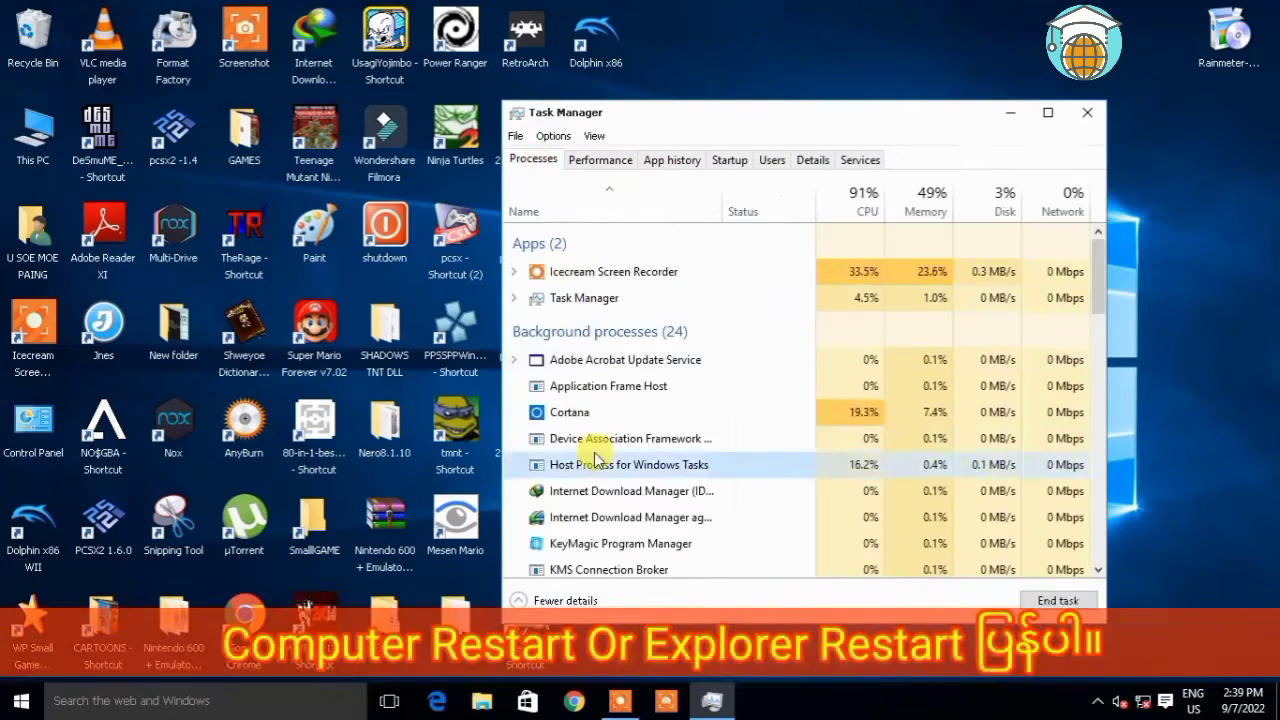
{"action": "key", "text": "w"}
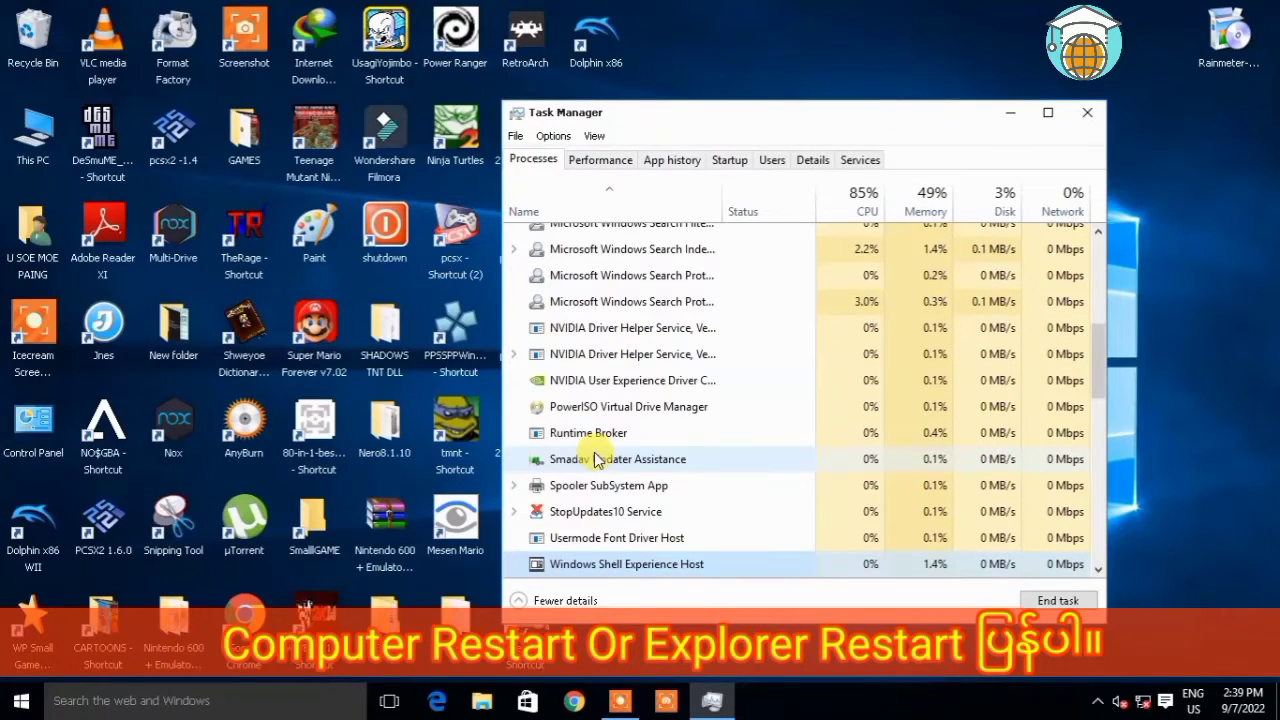
{"action": "scroll", "coordinate": [597, 459], "scroll_direction": "down", "scroll_amount": 5}
{"action": "left_click", "coordinate": [590, 564]}
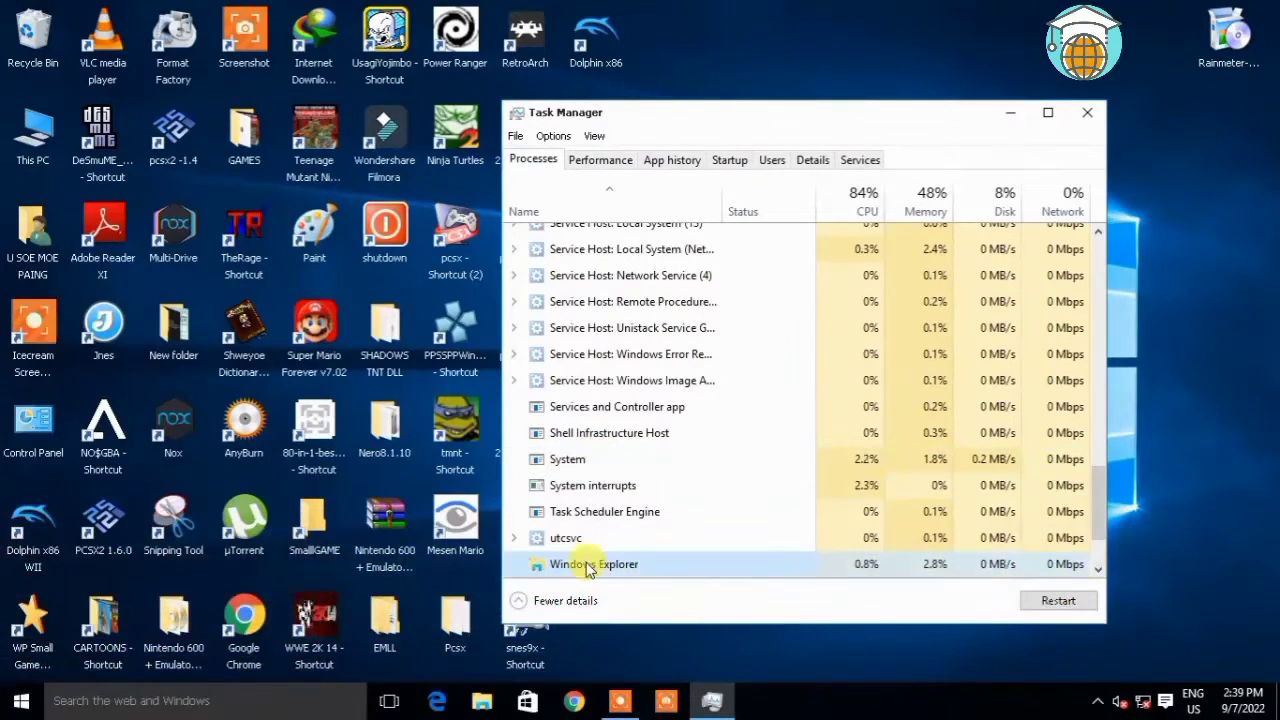
{"action": "left_click", "coordinate": [1058, 602]}
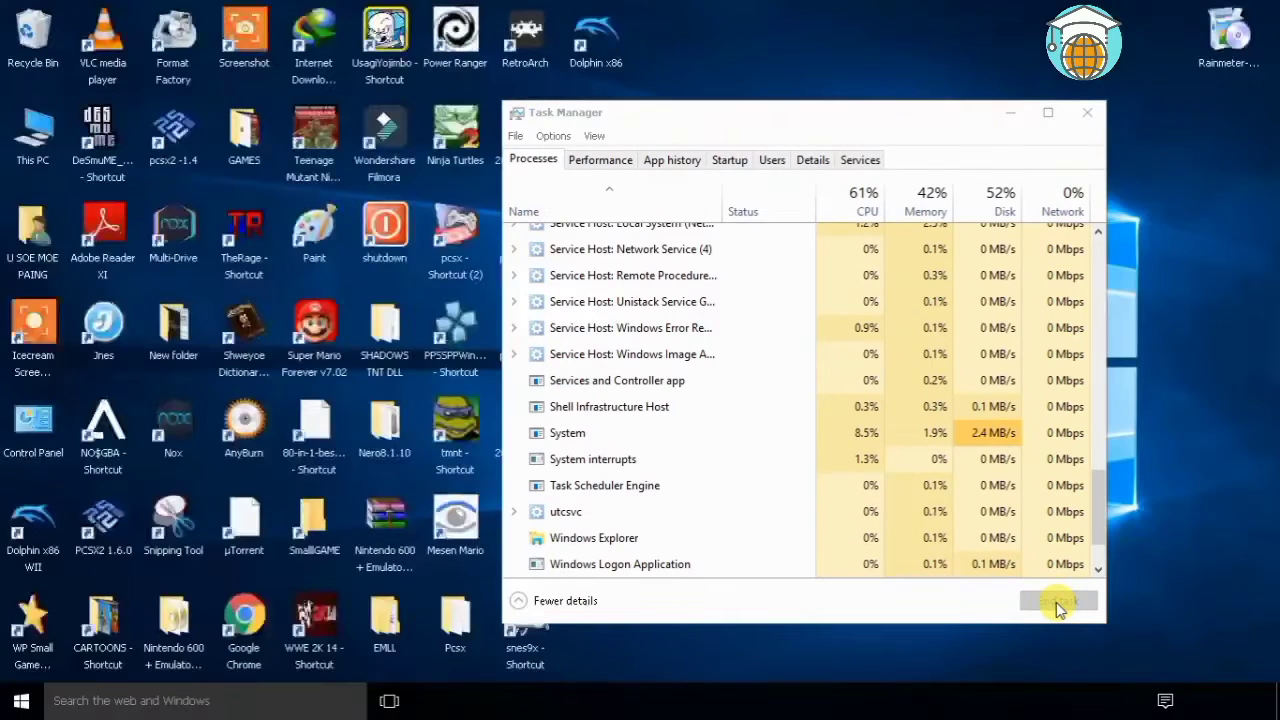
{"action": "left_click", "coordinate": [1100, 118]}
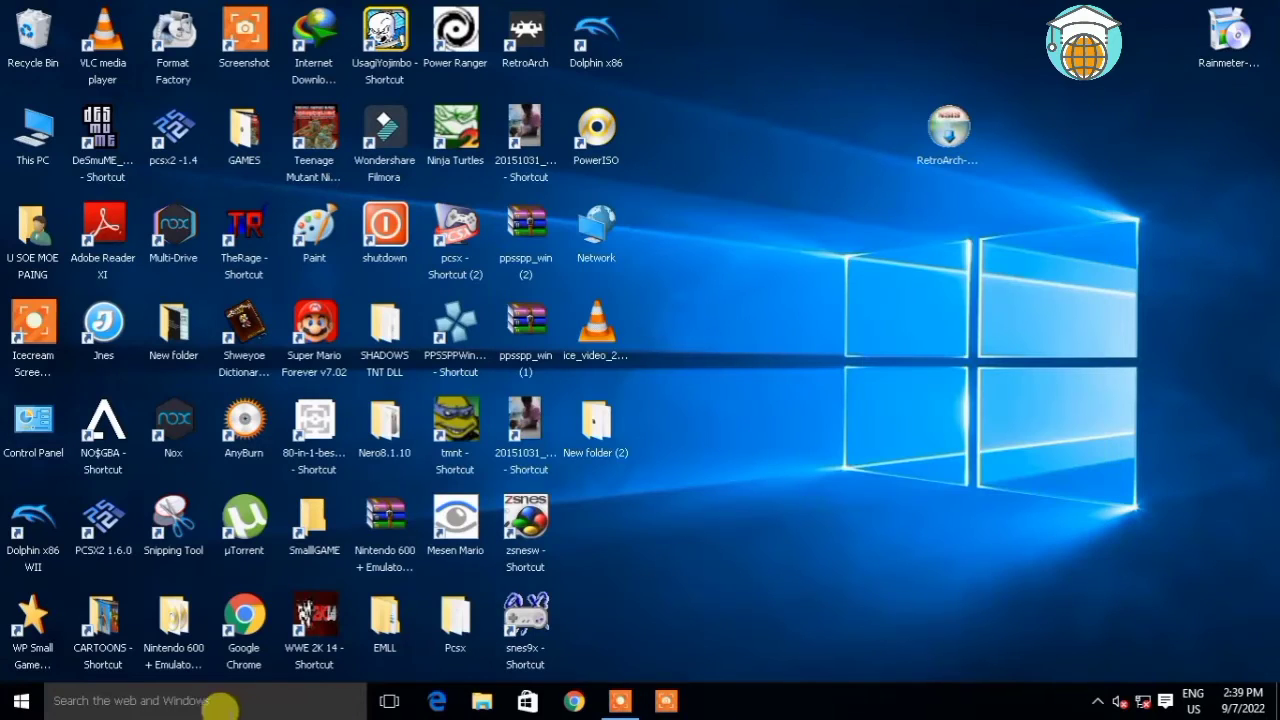
- Test the Windows search with "se" and close the results
{"action": "left_click", "coordinate": [205, 700]}
{"action": "type", "text": "se"}
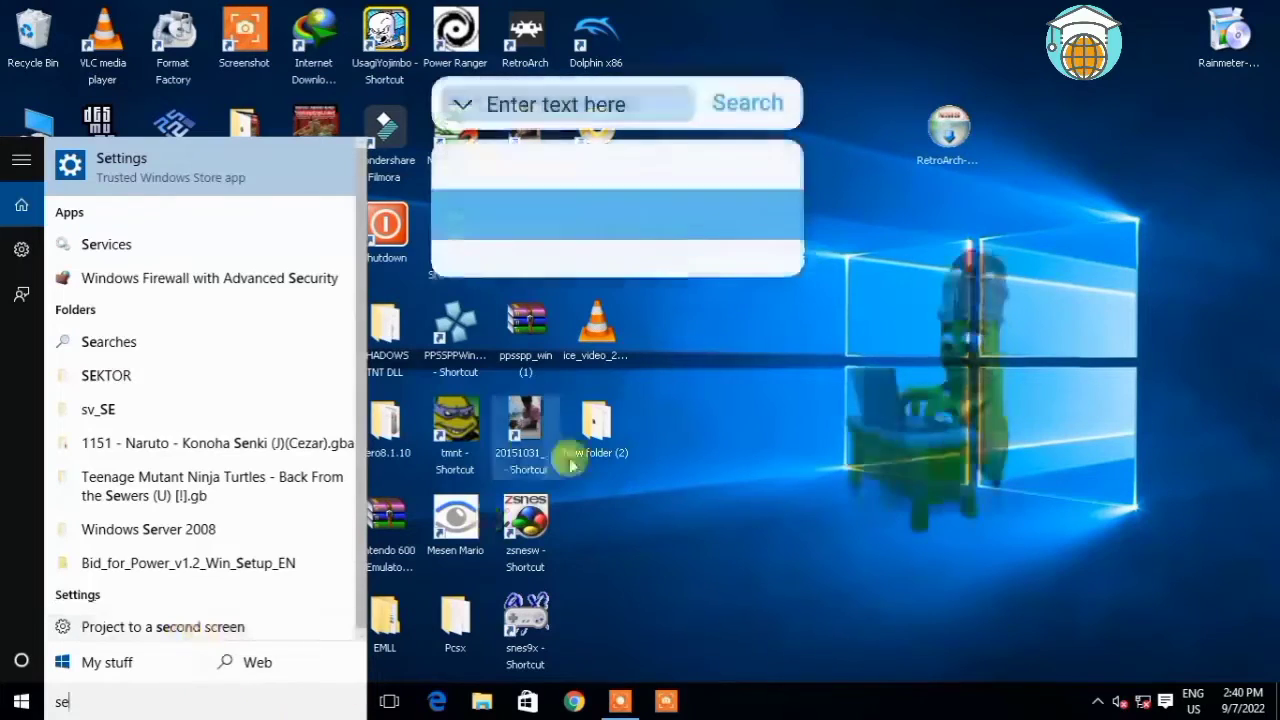
{"action": "left_click", "coordinate": [699, 316]}
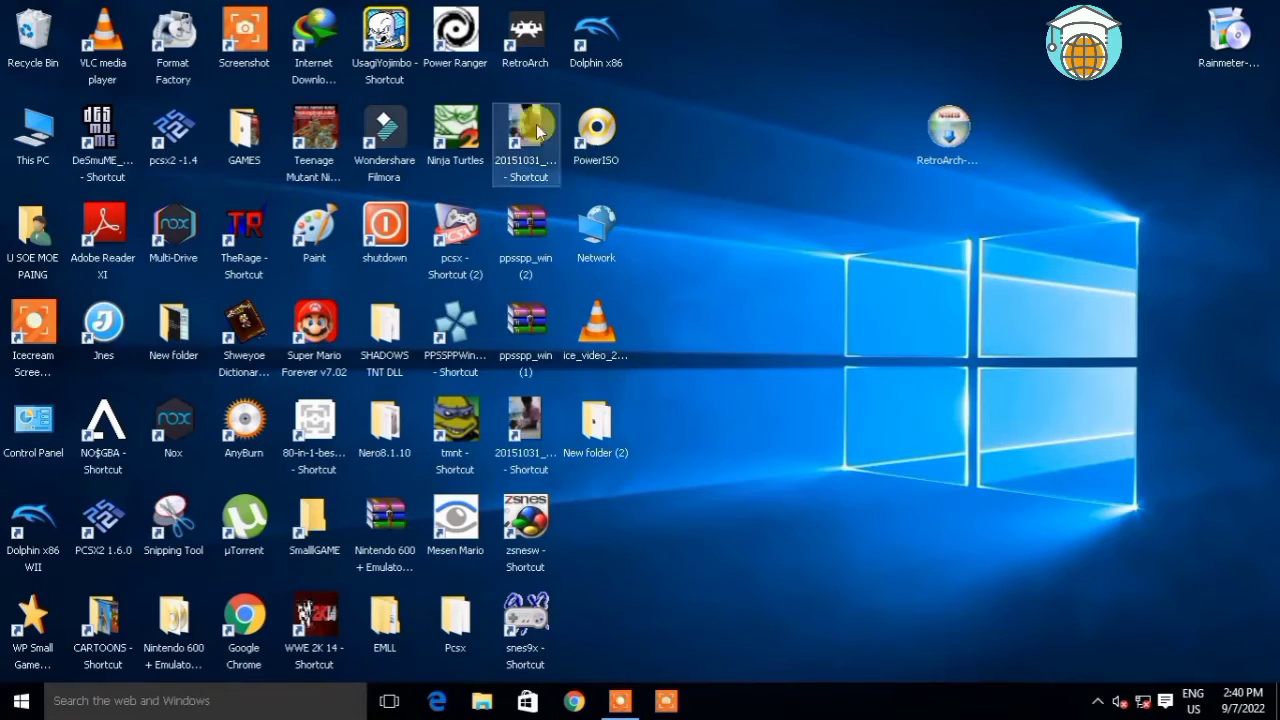
{"action": "left_click", "coordinate": [37, 146]}
{"action": "double_click", "coordinate": [35, 143]}
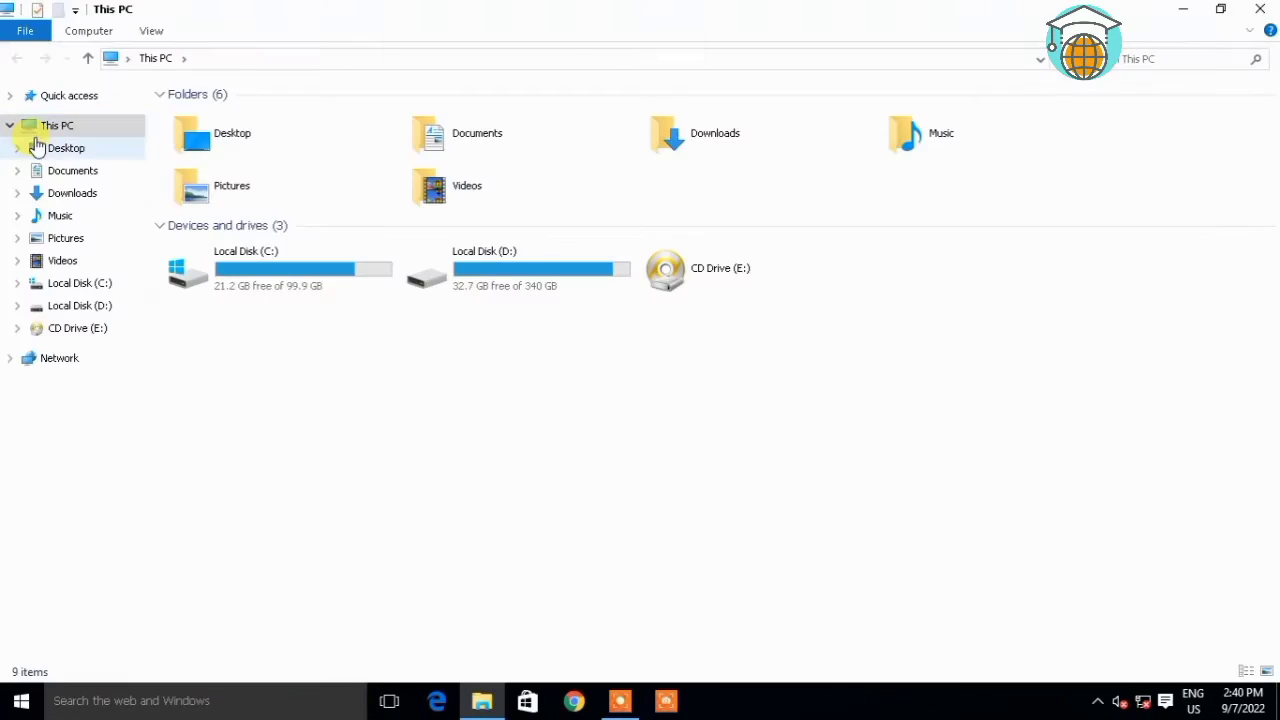
{"action": "left_click", "coordinate": [1260, 9]}
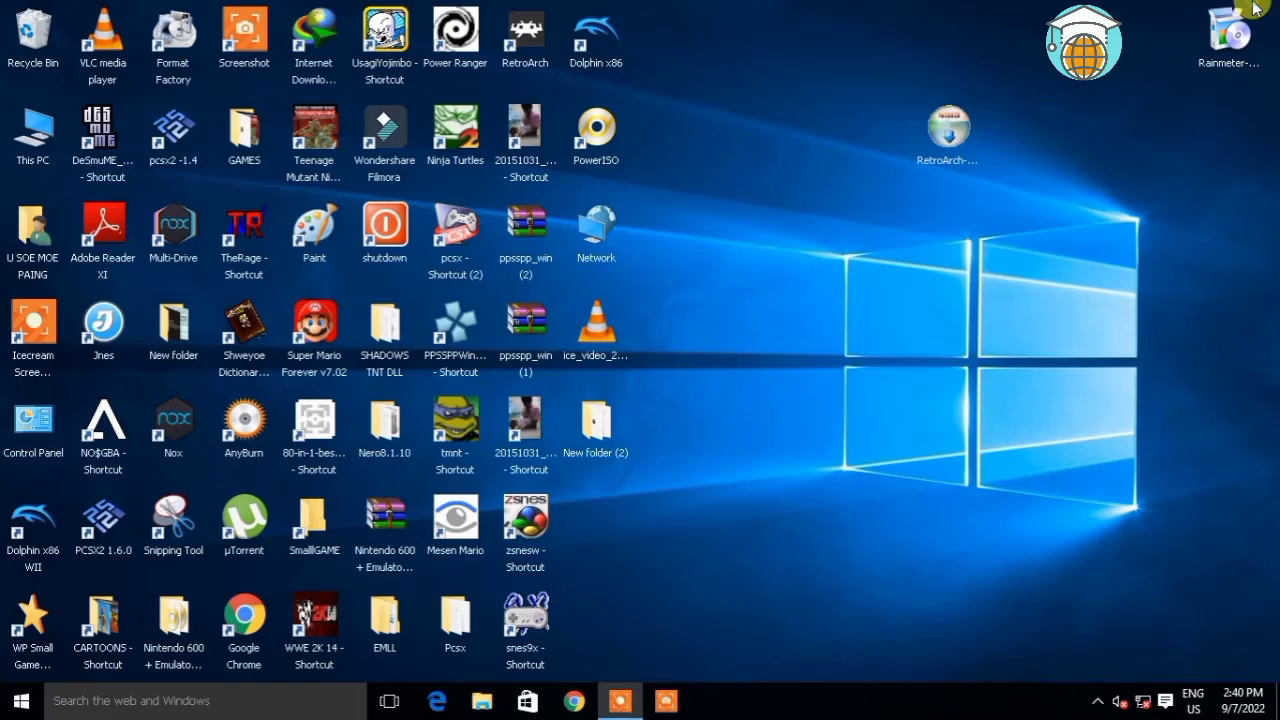
- Open This PC and browse to the Windows folder on Local Disk (C:)
{"action": "double_click", "coordinate": [18, 148]}
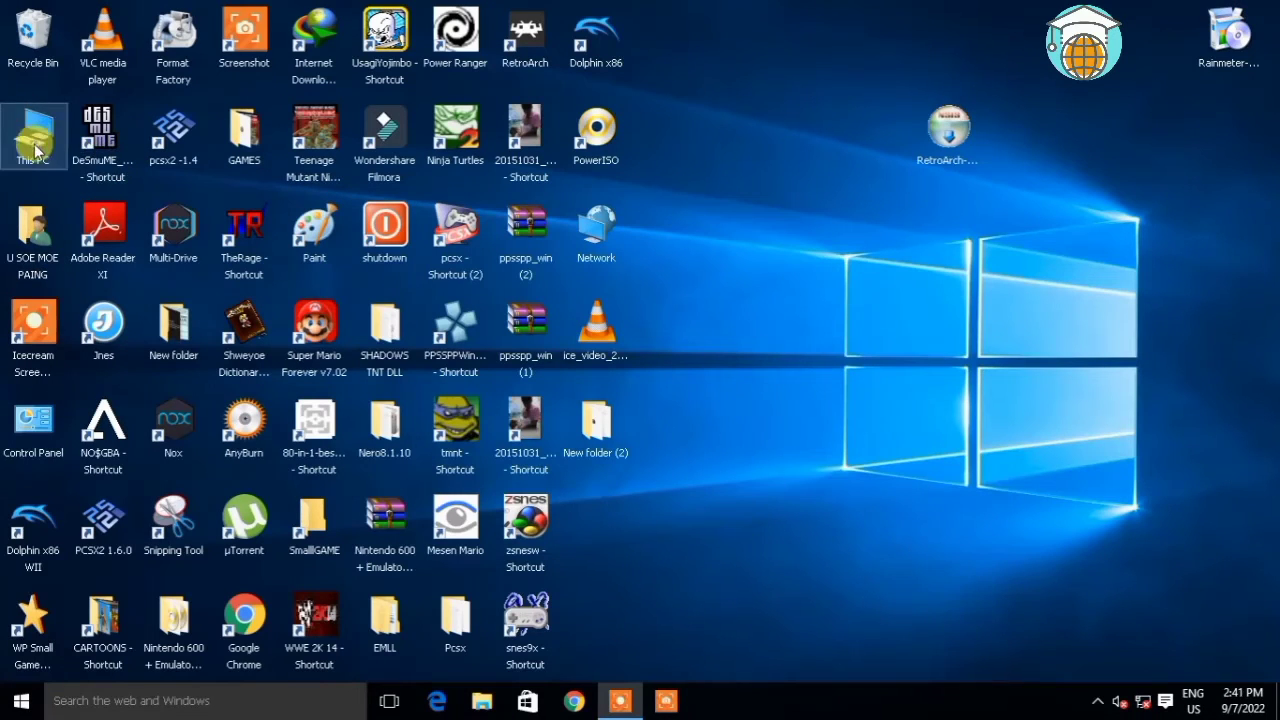
{"action": "double_click", "coordinate": [241, 276]}
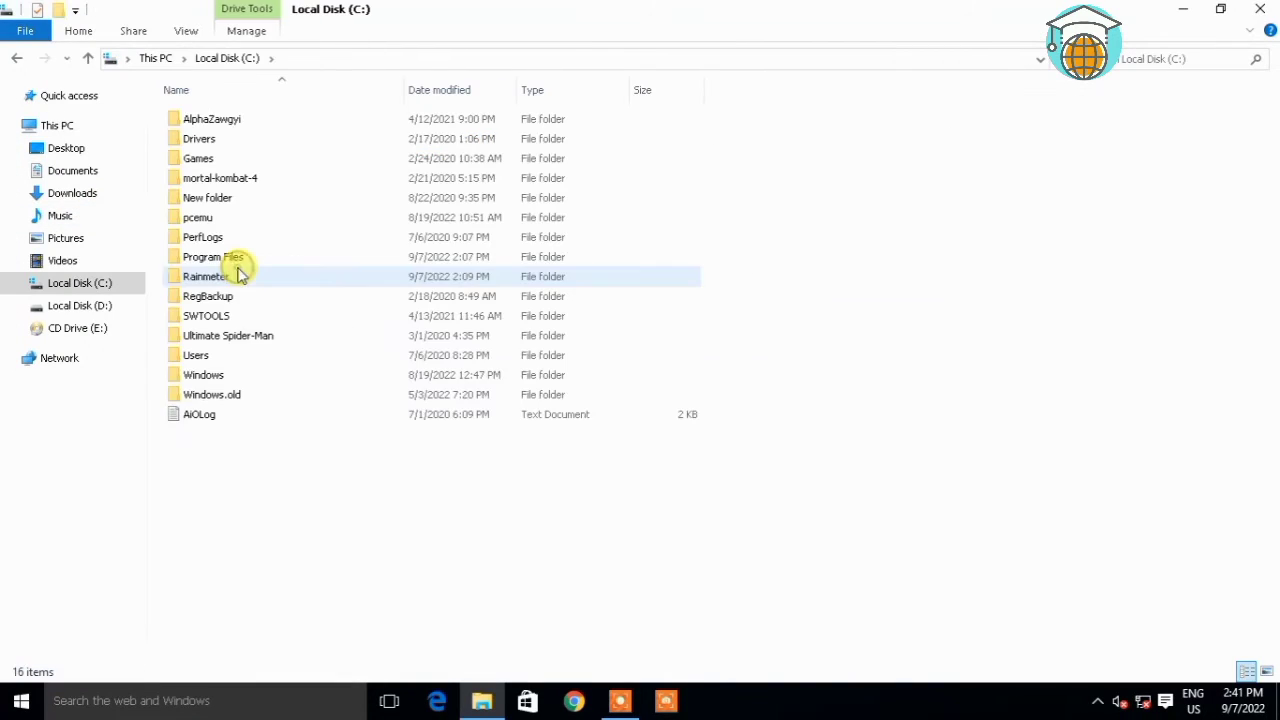
{"action": "double_click", "coordinate": [220, 369]}
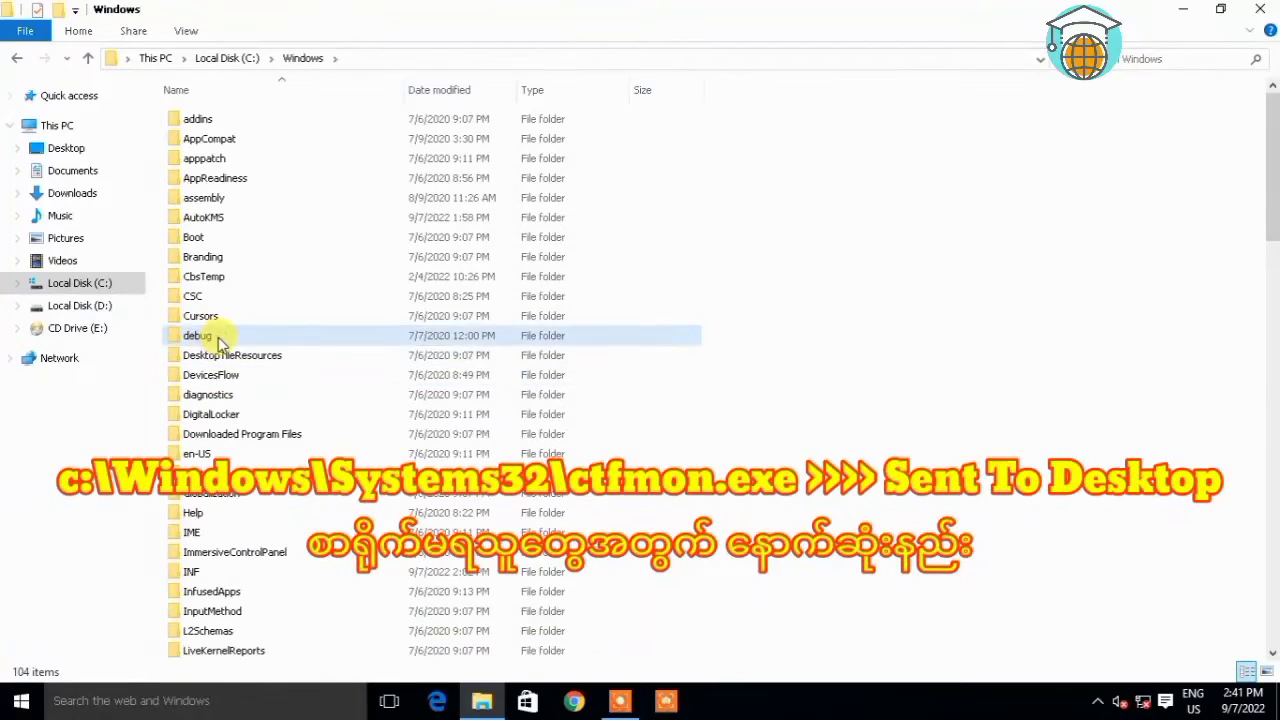
- Locate the System32 folder inside the Windows folder and open it
{"action": "key", "text": "s"}
{"action": "key", "text": "s"}
{"action": "key", "text": "s"}
{"action": "key", "text": "s"}
{"action": "key", "text": "s"}
{"action": "key", "text": "s"}
{"action": "key", "text": "s"}
{"action": "key", "text": "s"}
{"action": "key", "text": "s"}
{"action": "key", "text": "s"}
{"action": "key", "text": "s"}
{"action": "key", "text": "s"}
{"action": "key", "text": "s"}
{"action": "key", "text": "s"}
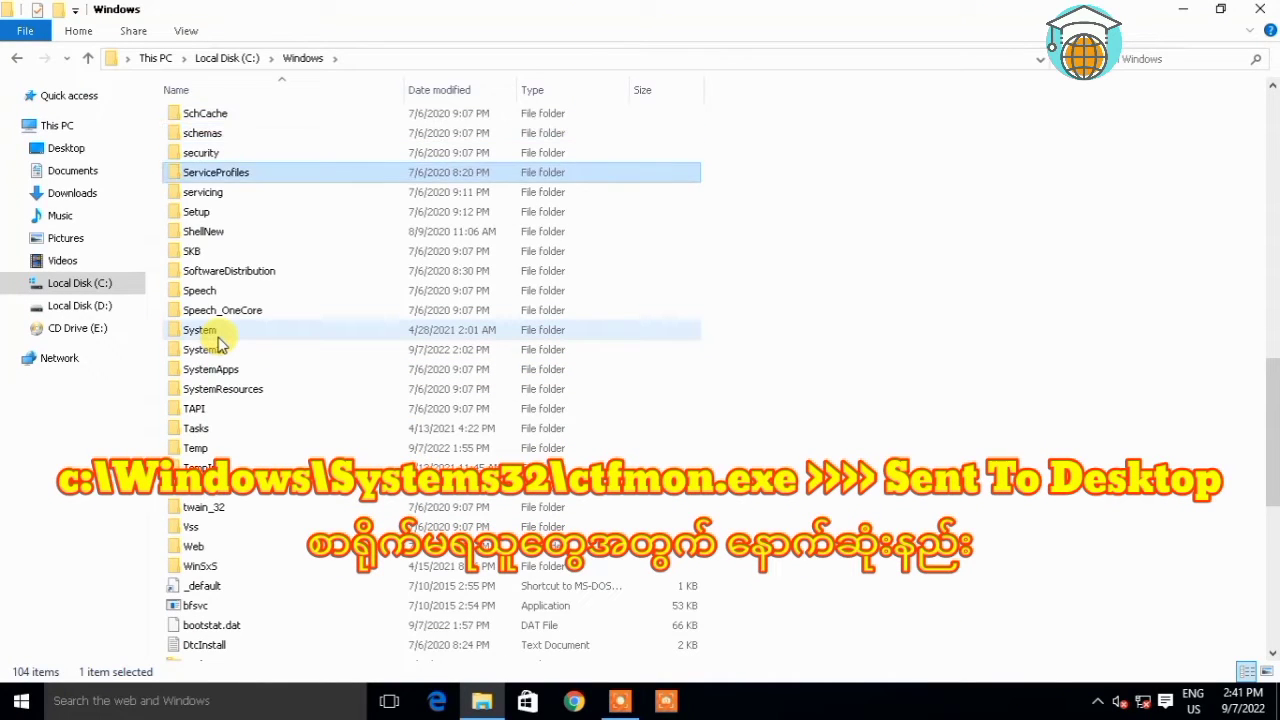
{"action": "key", "text": "s"}
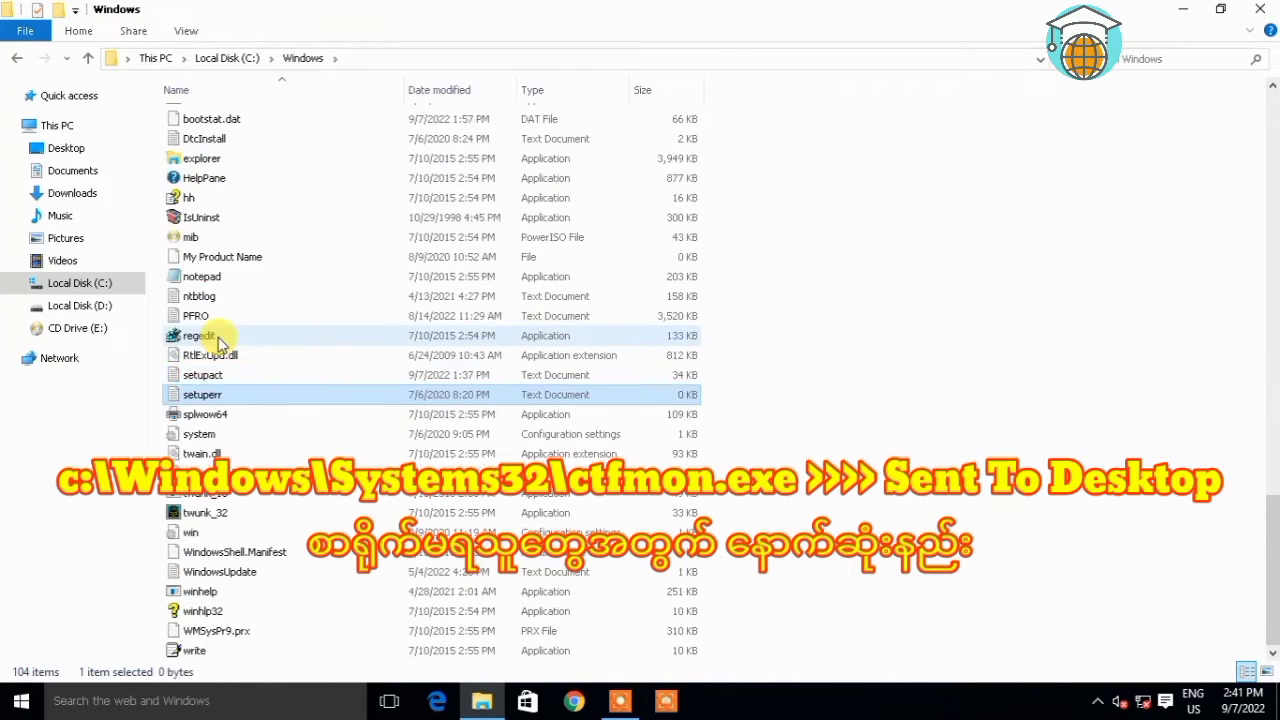
{"action": "key", "text": "m"}
{"action": "key", "text": "Up"}
{"action": "key", "text": "Up"}
{"action": "key", "text": "Up"}
{"action": "key", "text": "Up"}
{"action": "key", "text": "Up"}
{"action": "key", "text": "Up"}
{"action": "key", "text": "Up"}
{"action": "key", "text": "Up"}
{"action": "key", "text": "Up"}
{"action": "key", "text": "Up"}
{"action": "key", "text": "Up"}
{"action": "key", "text": "Up"}
{"action": "key", "text": "Up"}
{"action": "key", "text": "Up"}
{"action": "key", "text": "Up"}
{"action": "key", "text": "Up"}
{"action": "key", "text": "Up"}
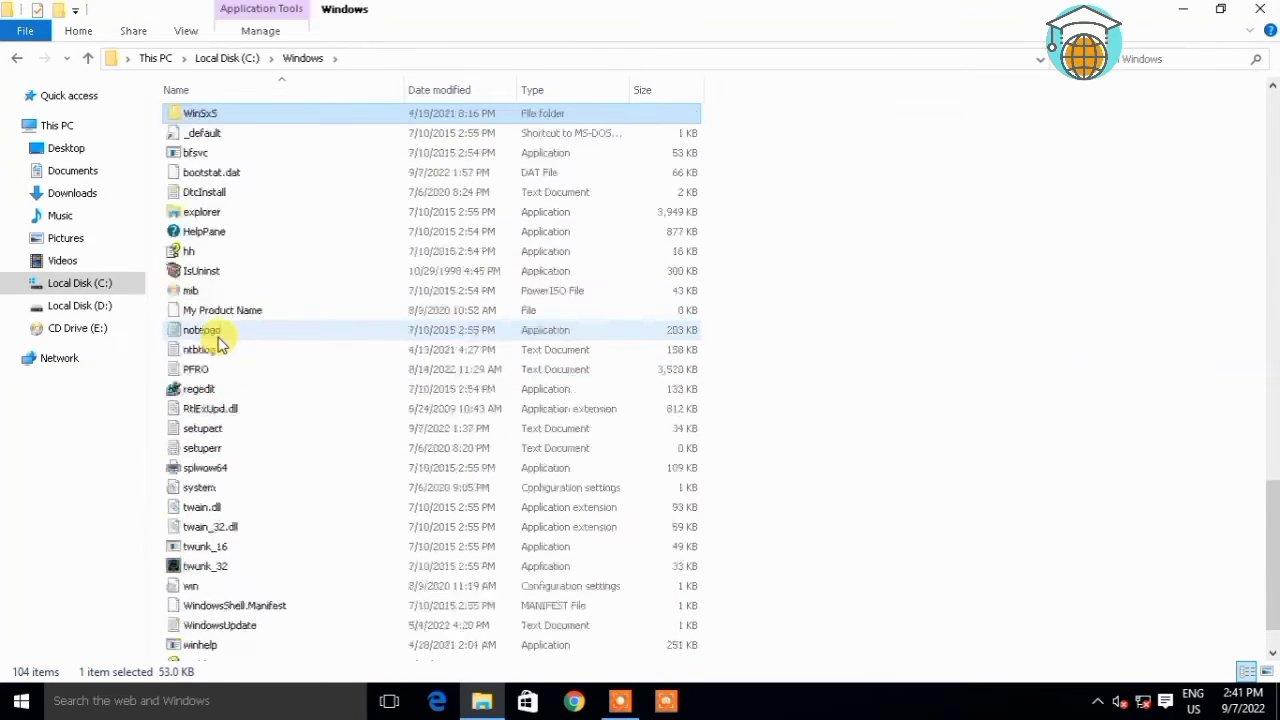
{"action": "key", "text": "s"}
{"action": "key", "text": "s"}
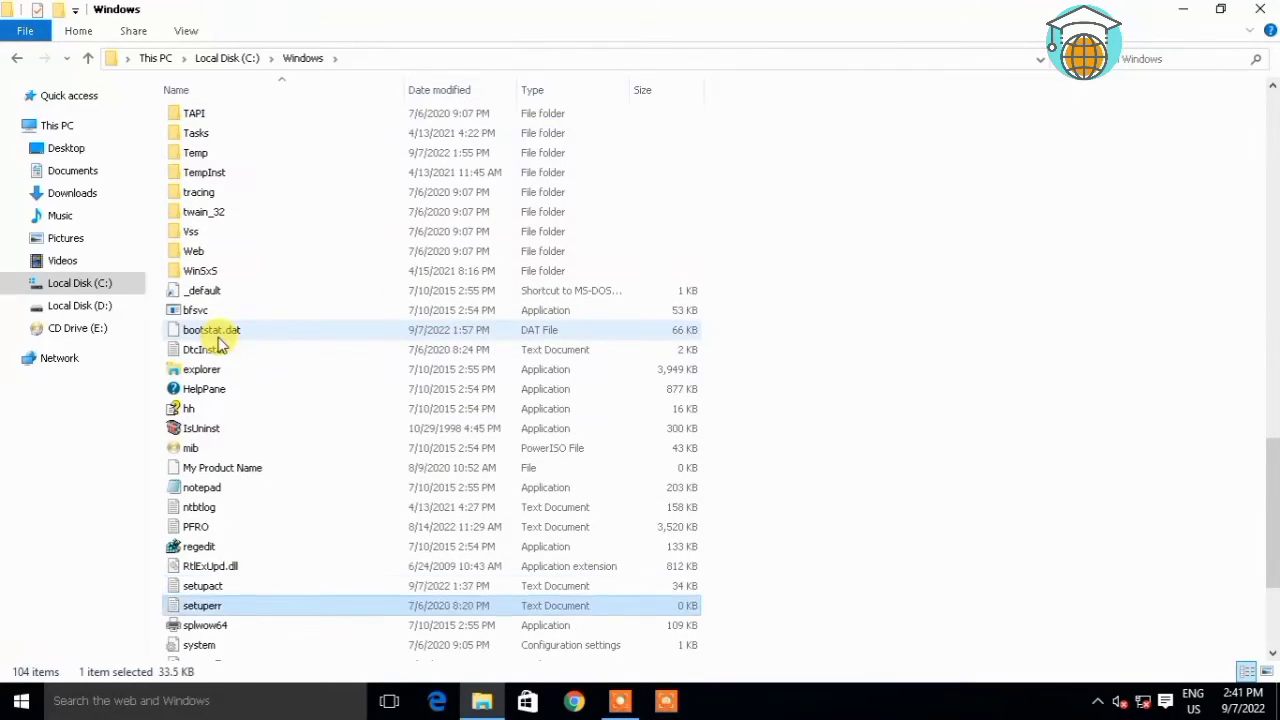
{"action": "key", "text": "s"}
{"action": "scroll", "coordinate": [220, 343], "scroll_direction": "up", "scroll_amount": 1}
{"action": "double_click", "coordinate": [210, 122]}
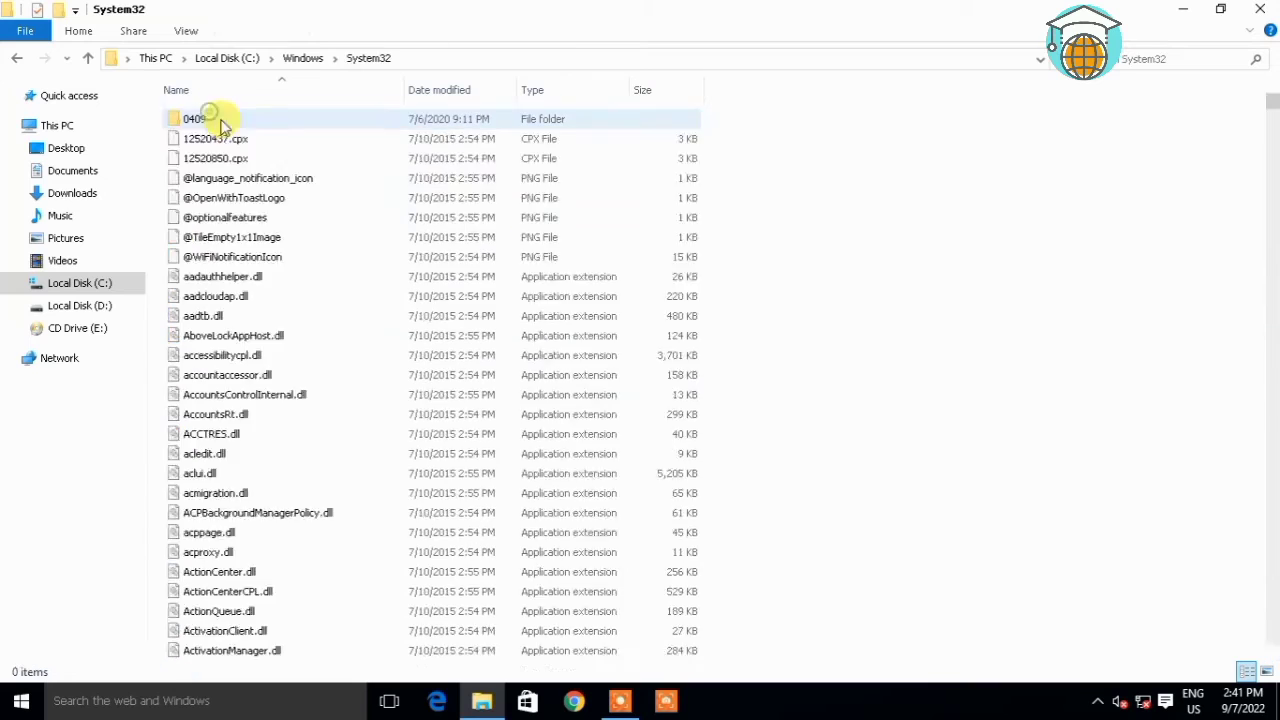
- Search the System32 folder for "ctf"
{"action": "left_click", "coordinate": [1088, 62]}
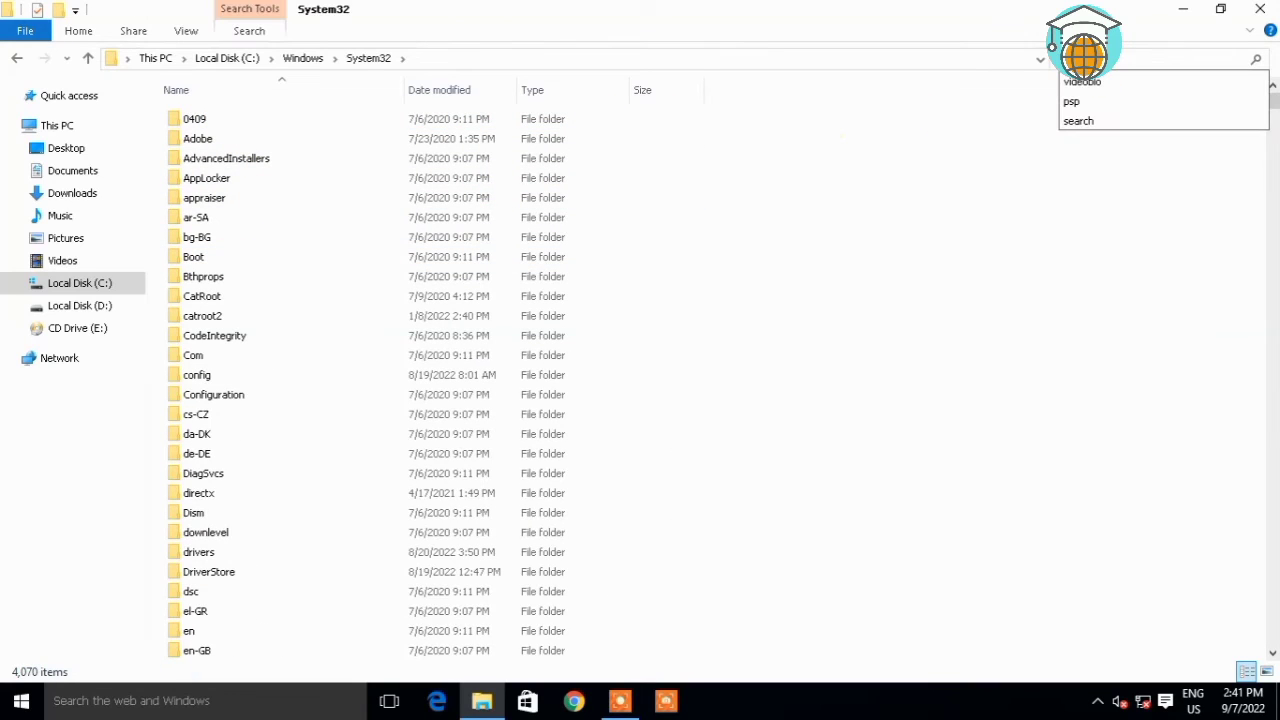
{"action": "type", "text": "ctf"}
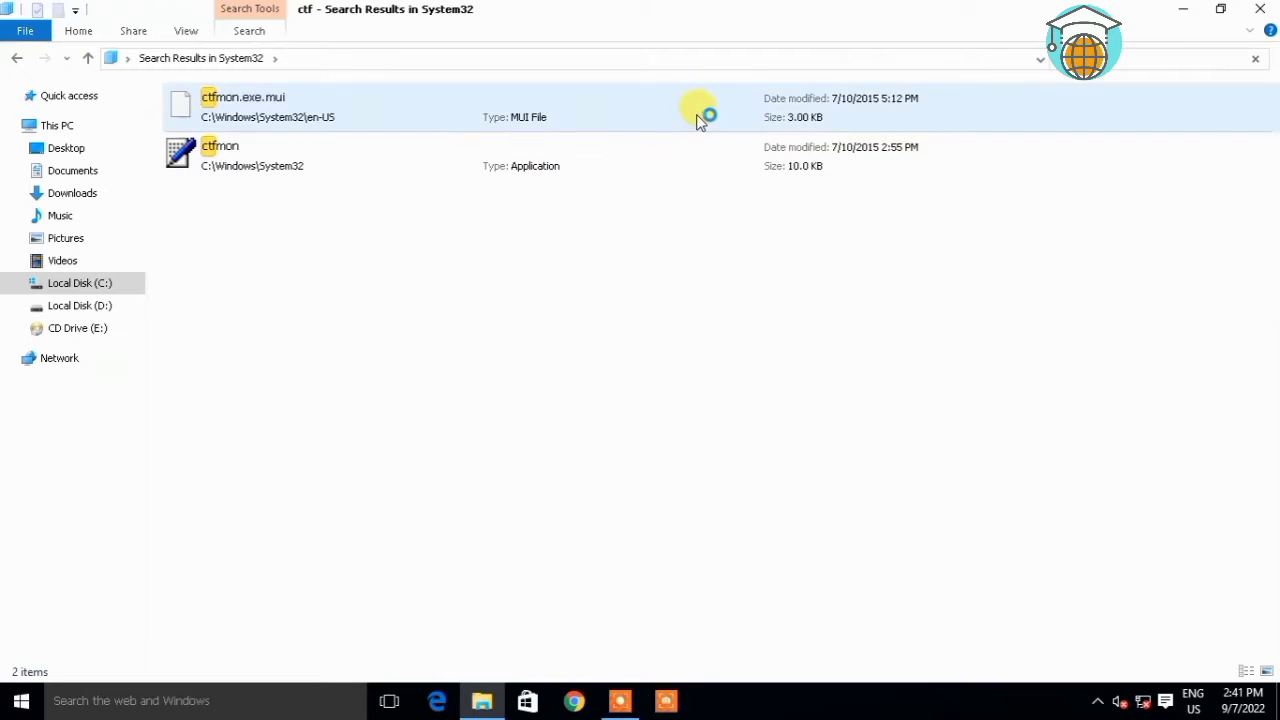
{"action": "left_click", "coordinate": [688, 107]}
- Send the ctfmon application to the desktop as a shortcut and move the shortcut to an empty area of the desktop
{"action": "right_click", "coordinate": [579, 157]}
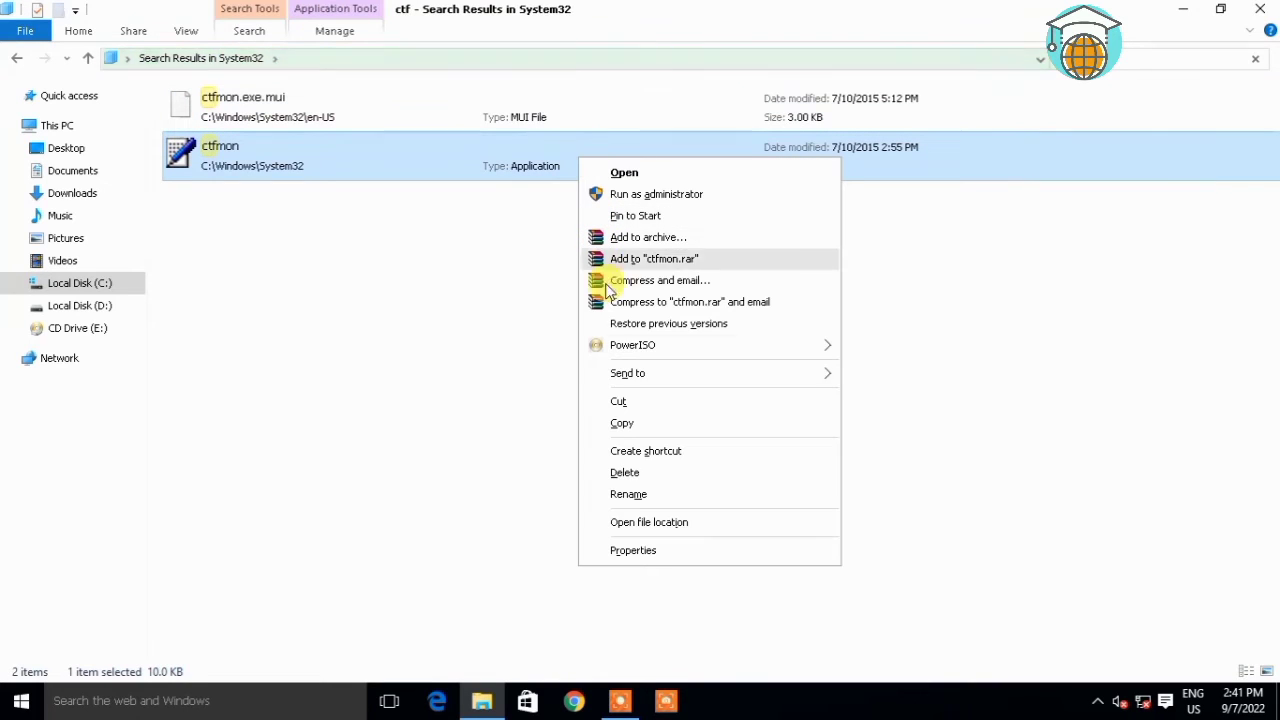
{"action": "mouse_move", "coordinate": [610, 375]}
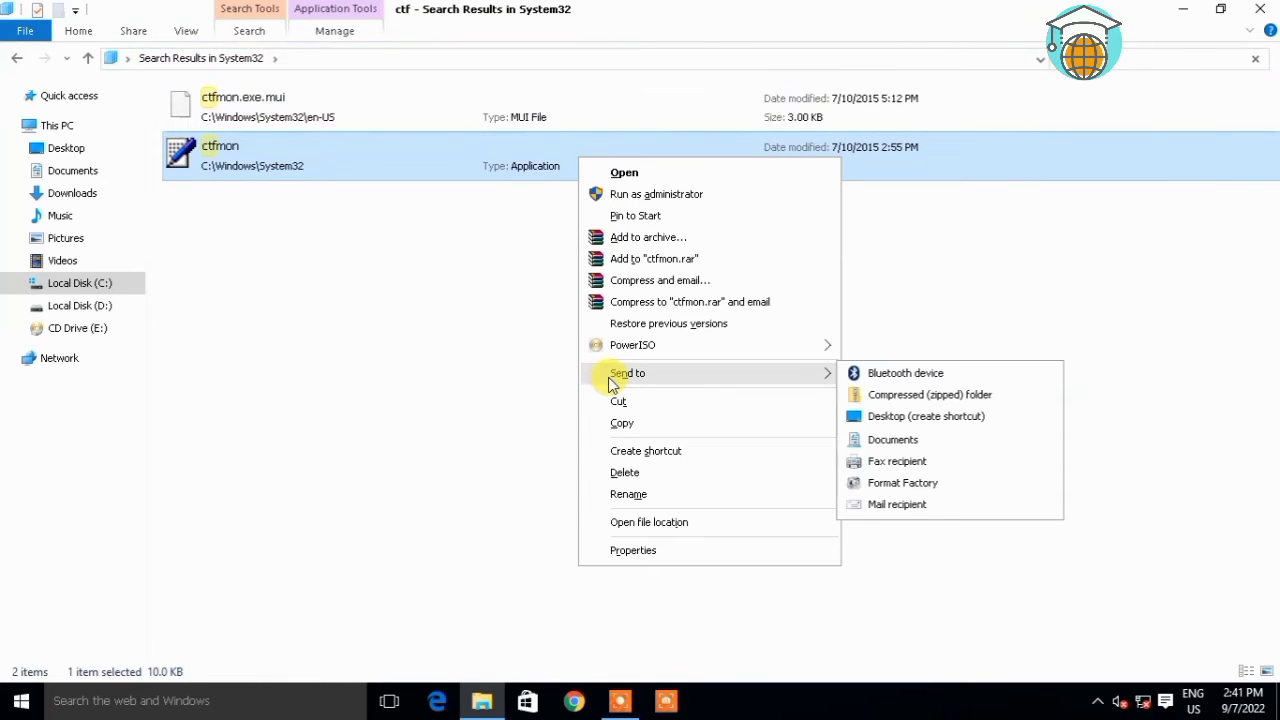
{"action": "left_click", "coordinate": [881, 418]}
{"action": "key", "text": "super+d"}
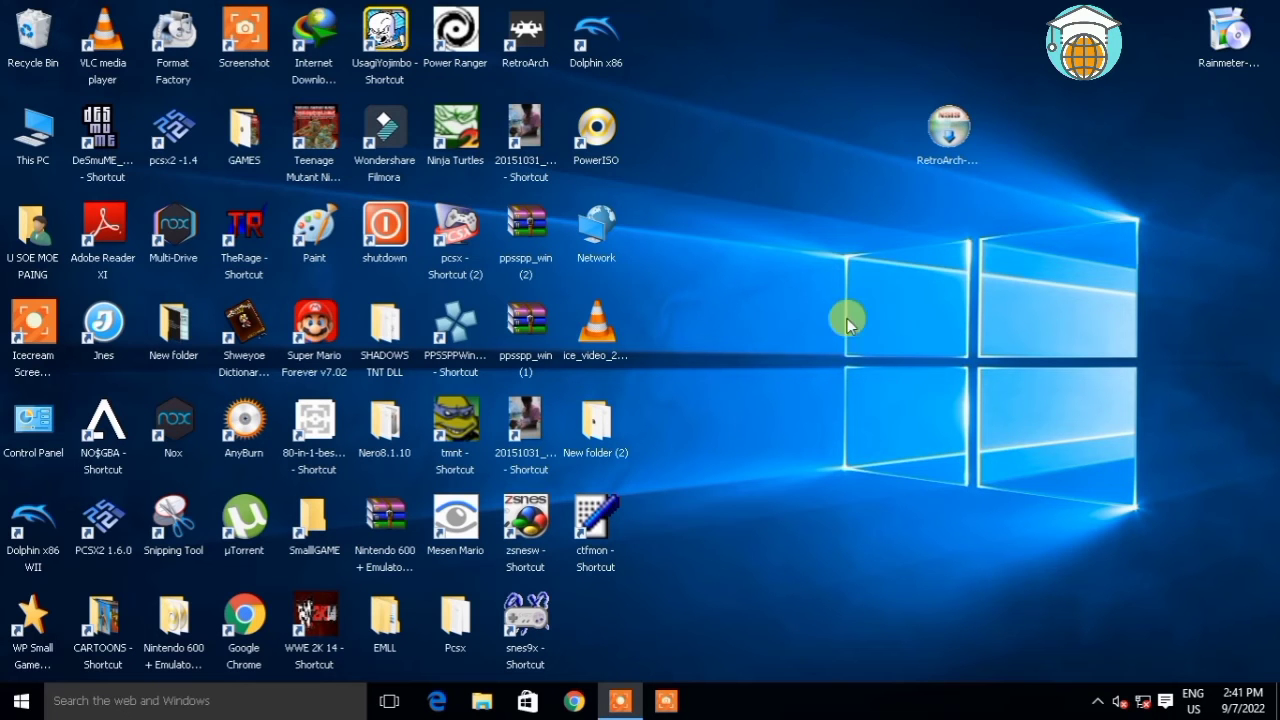
{"action": "left_click_drag", "start_coordinate": [600, 525], "coordinate": [812, 425]}
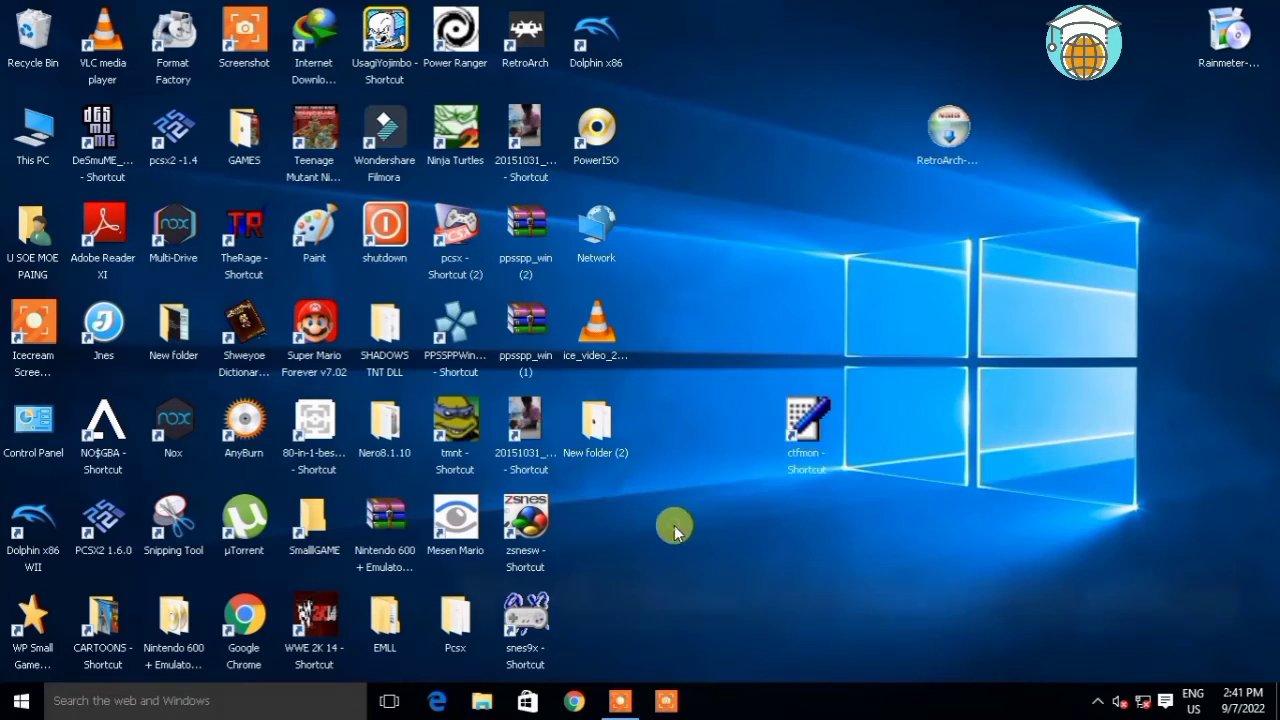
- Open the common Startup folder with the Run command "shell:common startup"
{"action": "key", "text": "super+r"}
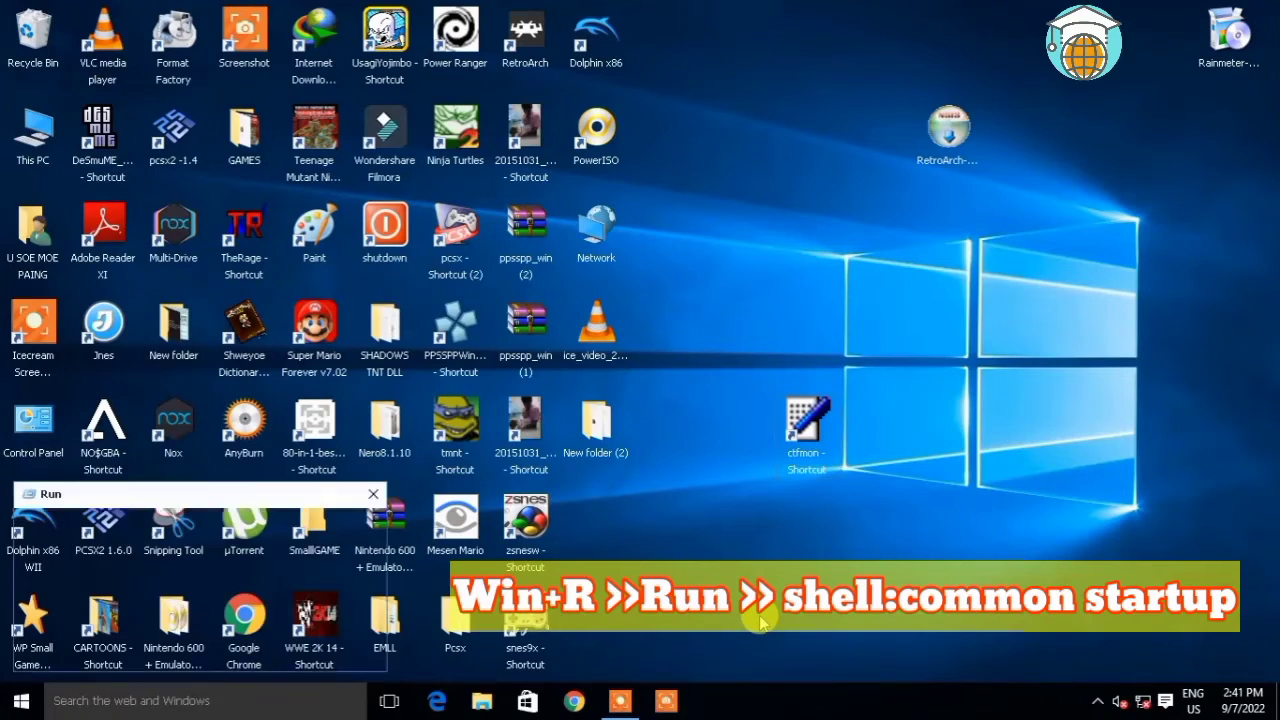
{"action": "type", "text": "shell:common startup"}
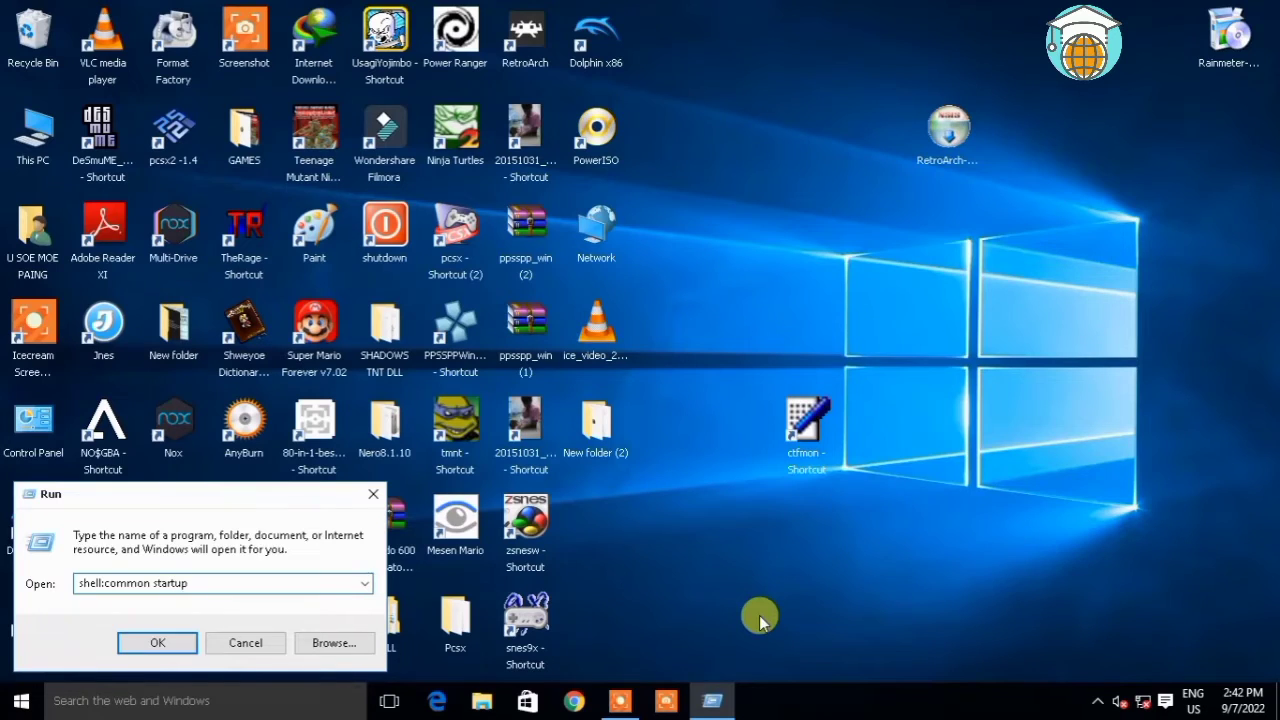
{"action": "key", "text": "Return"}
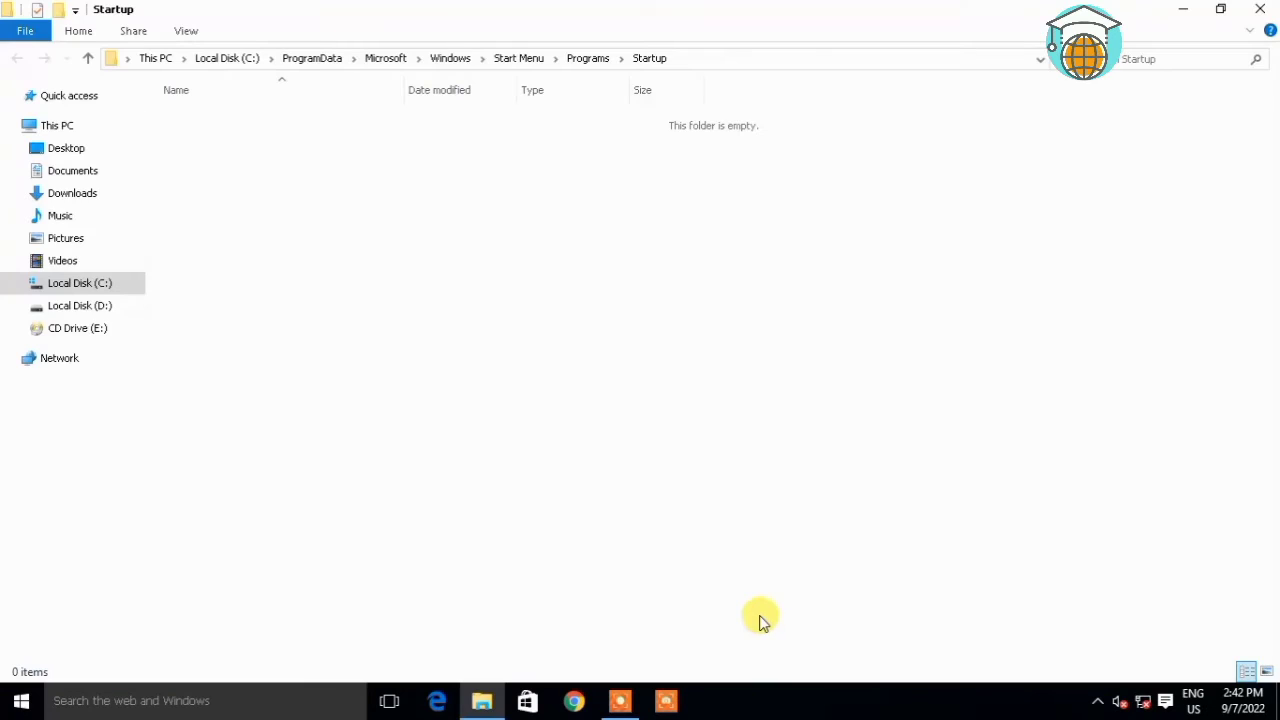
- Move the ctfmon shortcut from the desktop into the Startup folder with administrator permission, and close the folder window
{"action": "left_click", "coordinate": [1220, 9]}
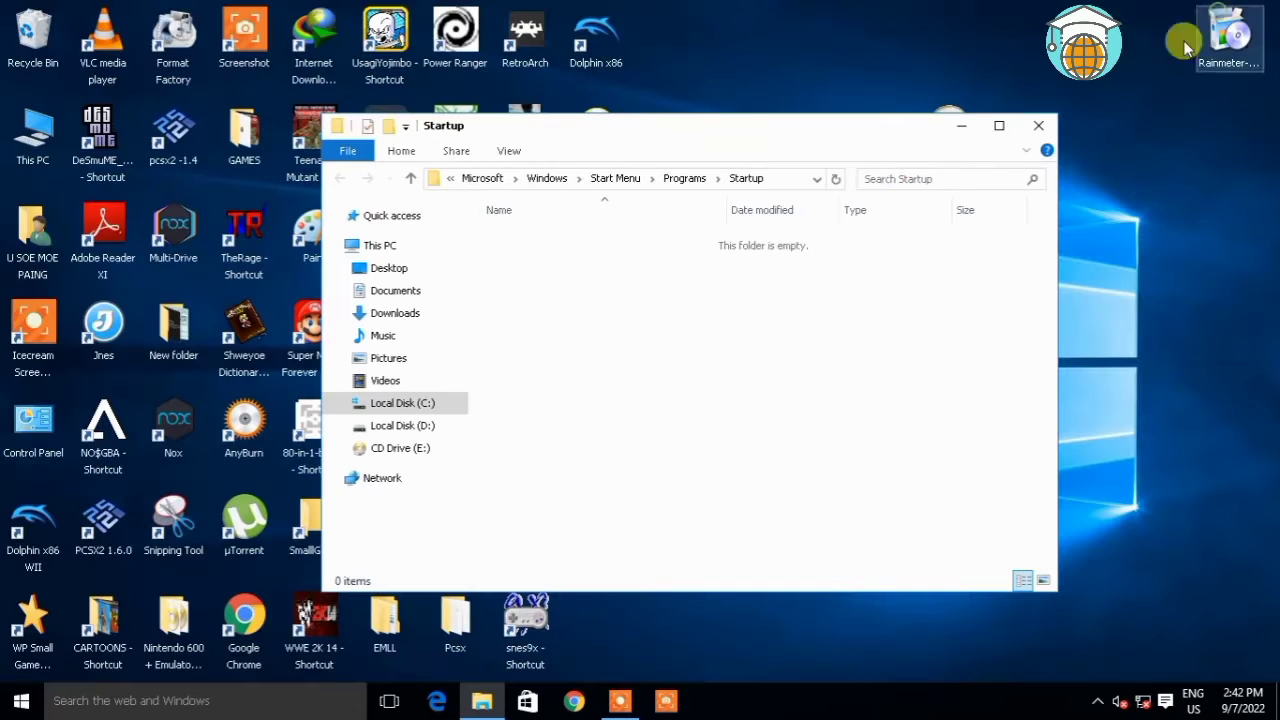
{"action": "left_click_drag", "start_coordinate": [837, 128], "coordinate": [1268, 150]}
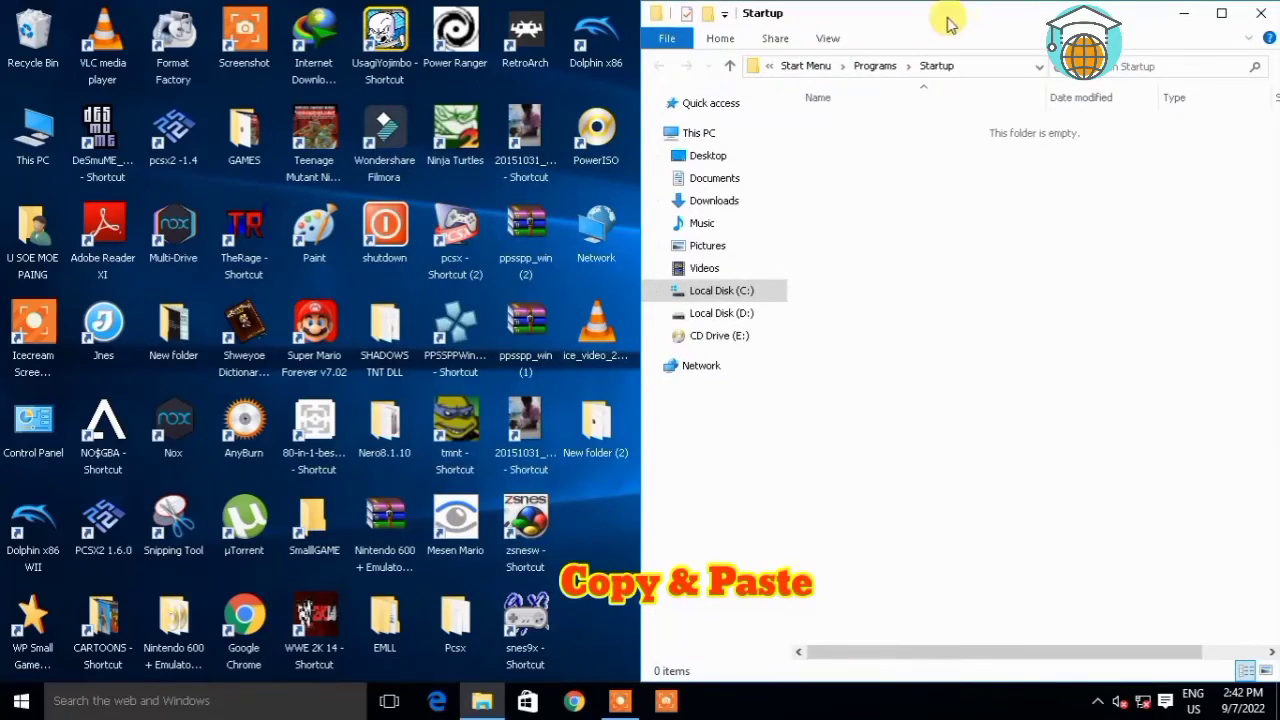
{"action": "left_click_drag", "start_coordinate": [941, 8], "coordinate": [1060, 192]}
{"action": "left_click_drag", "start_coordinate": [805, 428], "coordinate": [1074, 349]}
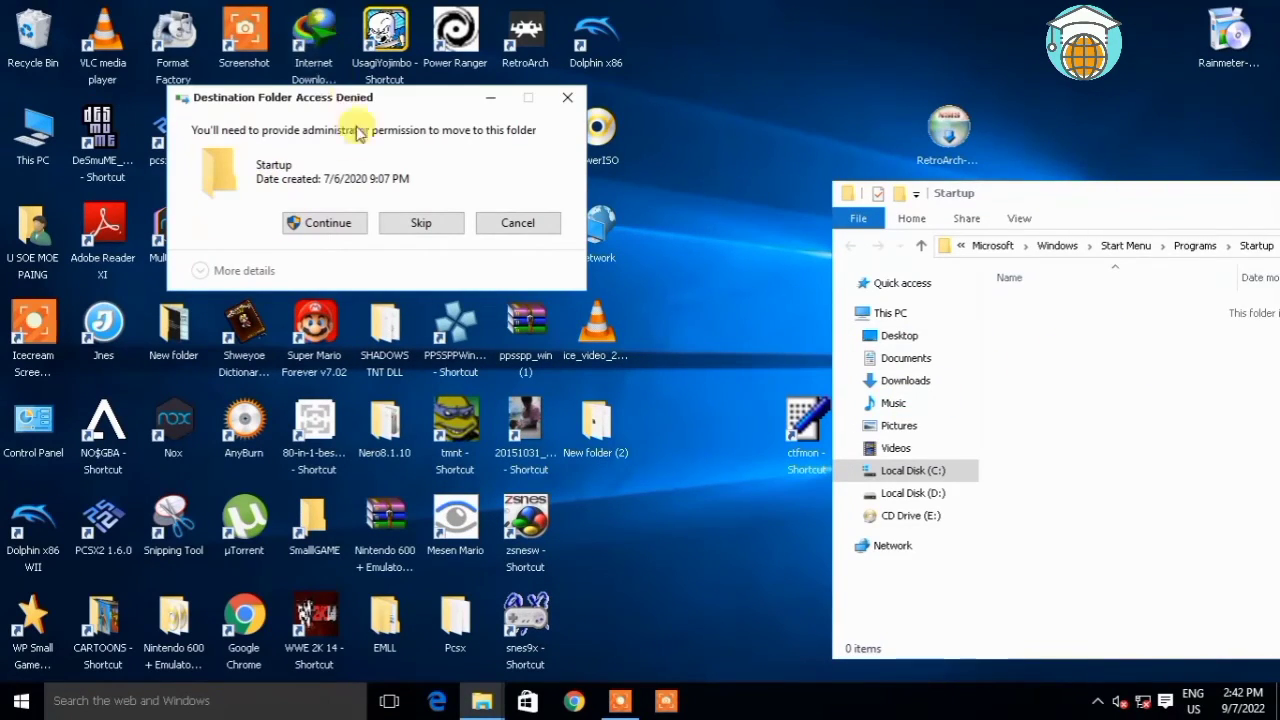
{"action": "left_click", "coordinate": [323, 224]}
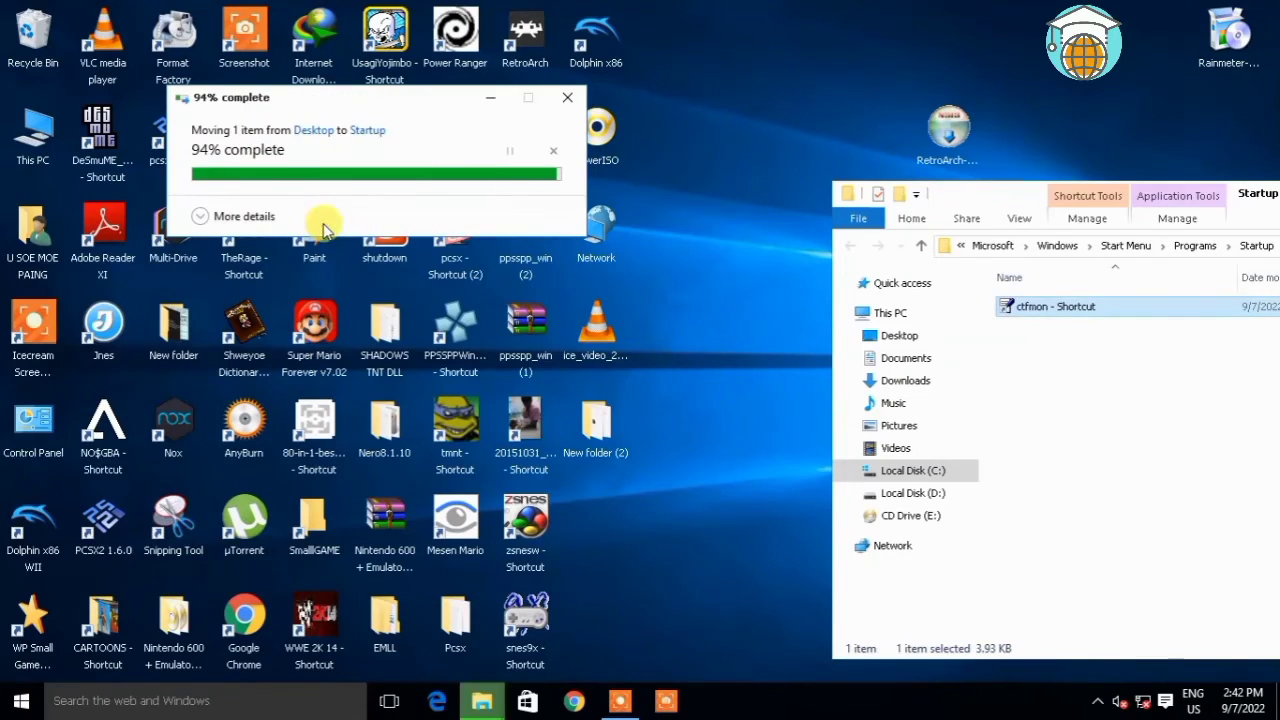
{"action": "left_click_drag", "start_coordinate": [996, 203], "coordinate": [543, 200]}
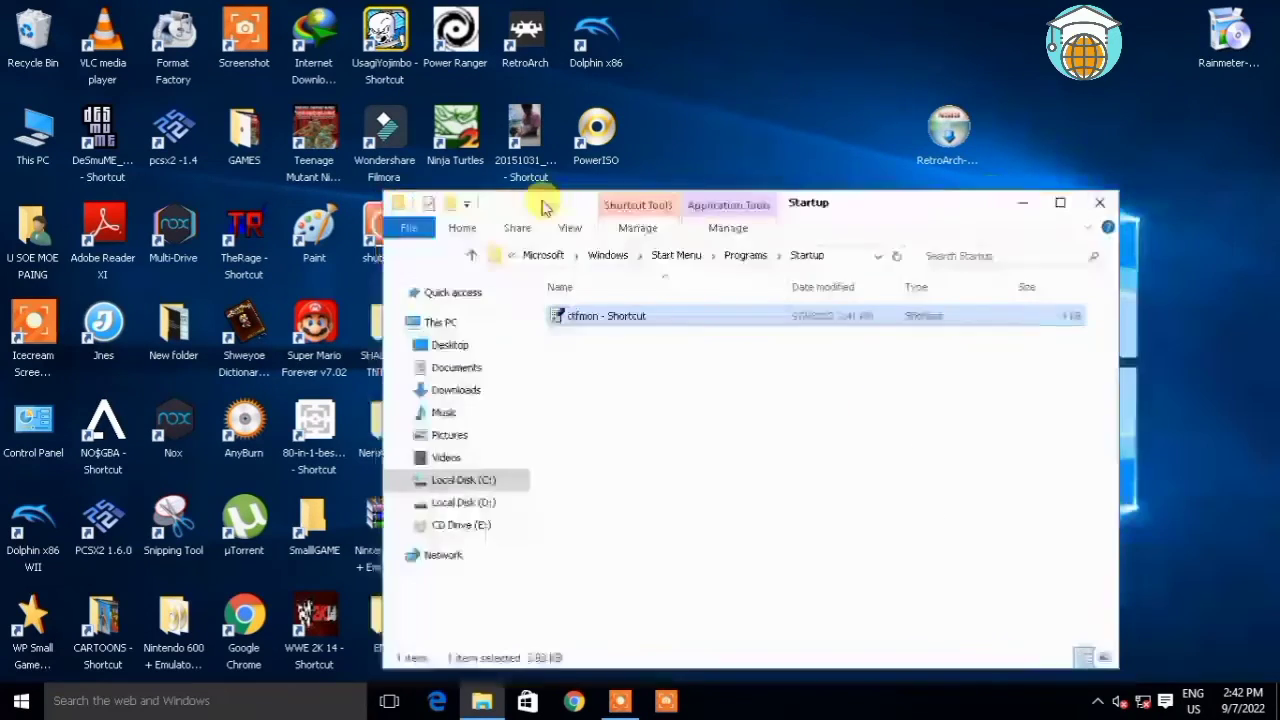
{"action": "left_click", "coordinate": [1103, 200]}
- Open Task Manager, restart the Windows Explorer process and close Task Manager
{"action": "right_click", "coordinate": [766, 700]}
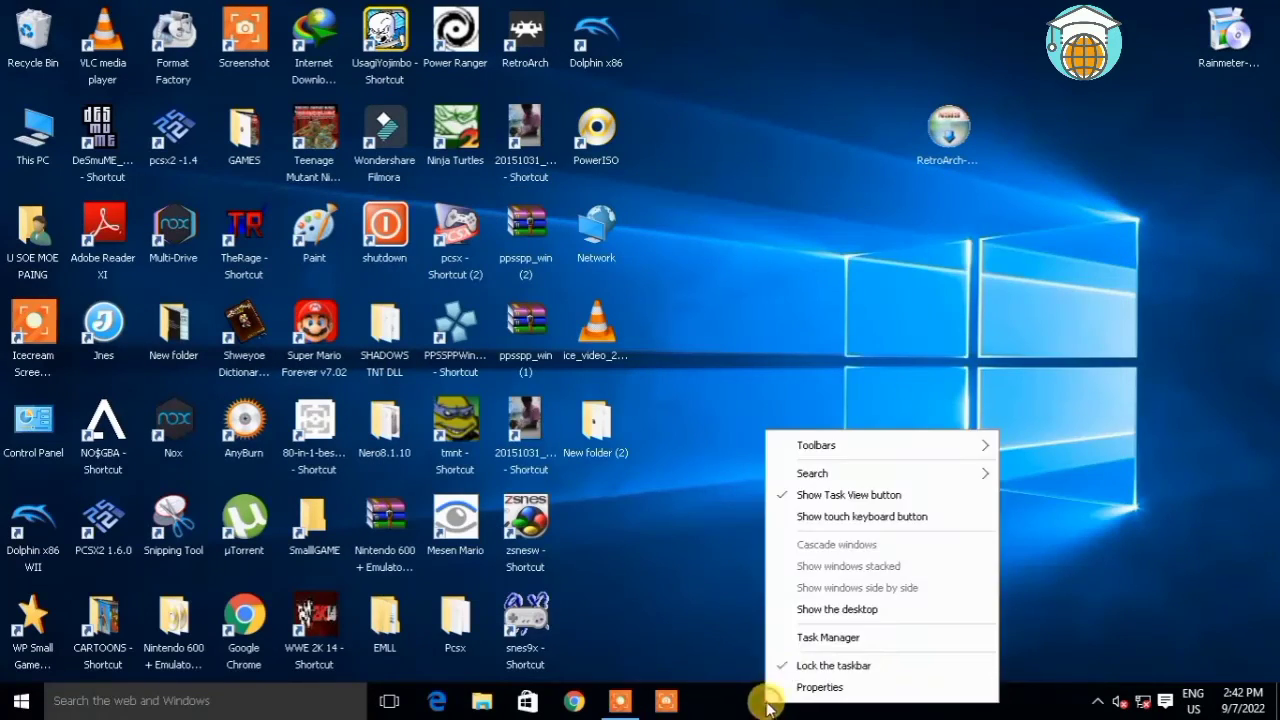
{"action": "left_click", "coordinate": [777, 634]}
{"action": "left_click", "coordinate": [667, 438]}
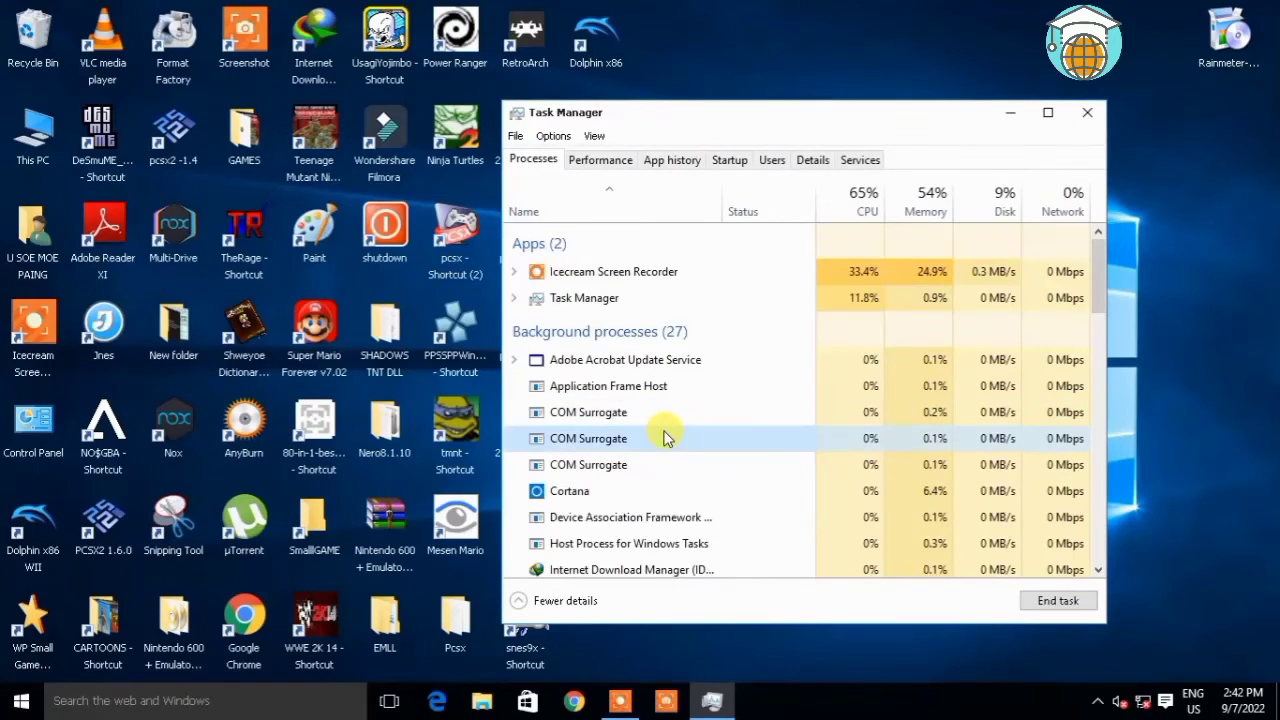
{"action": "key", "text": "w"}
{"action": "key", "text": "w"}
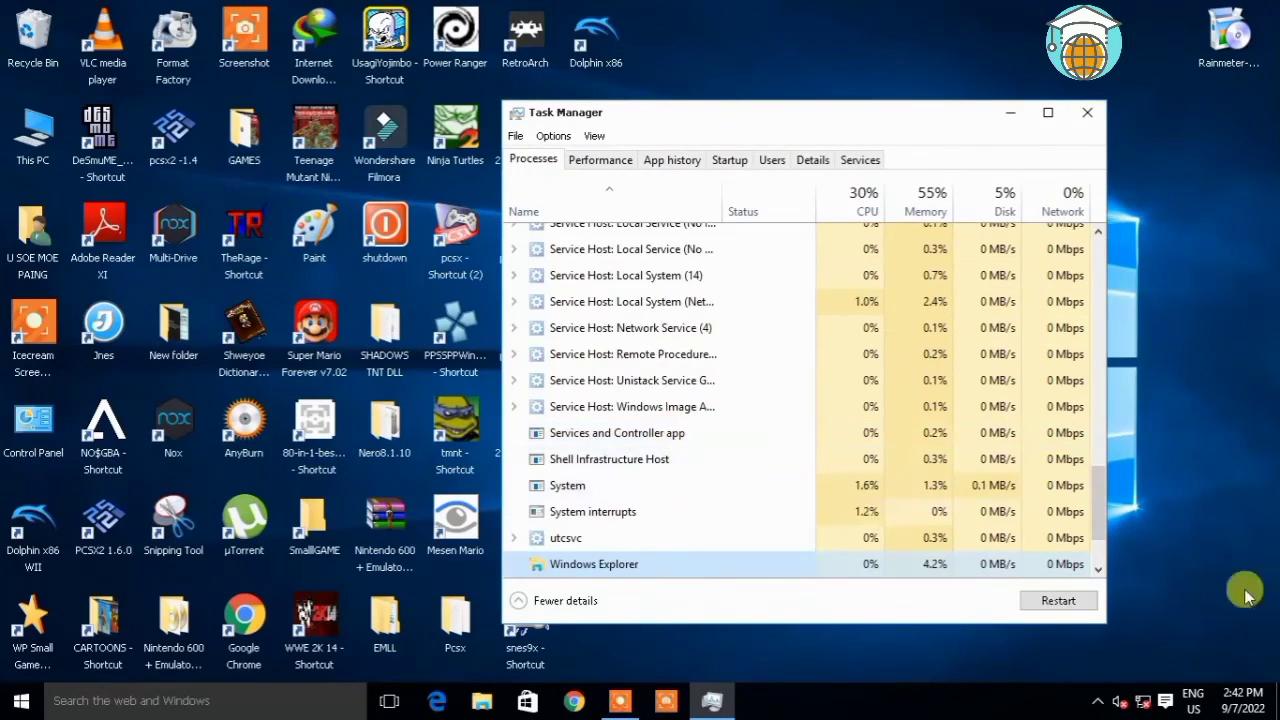
{"action": "left_click", "coordinate": [1058, 601]}
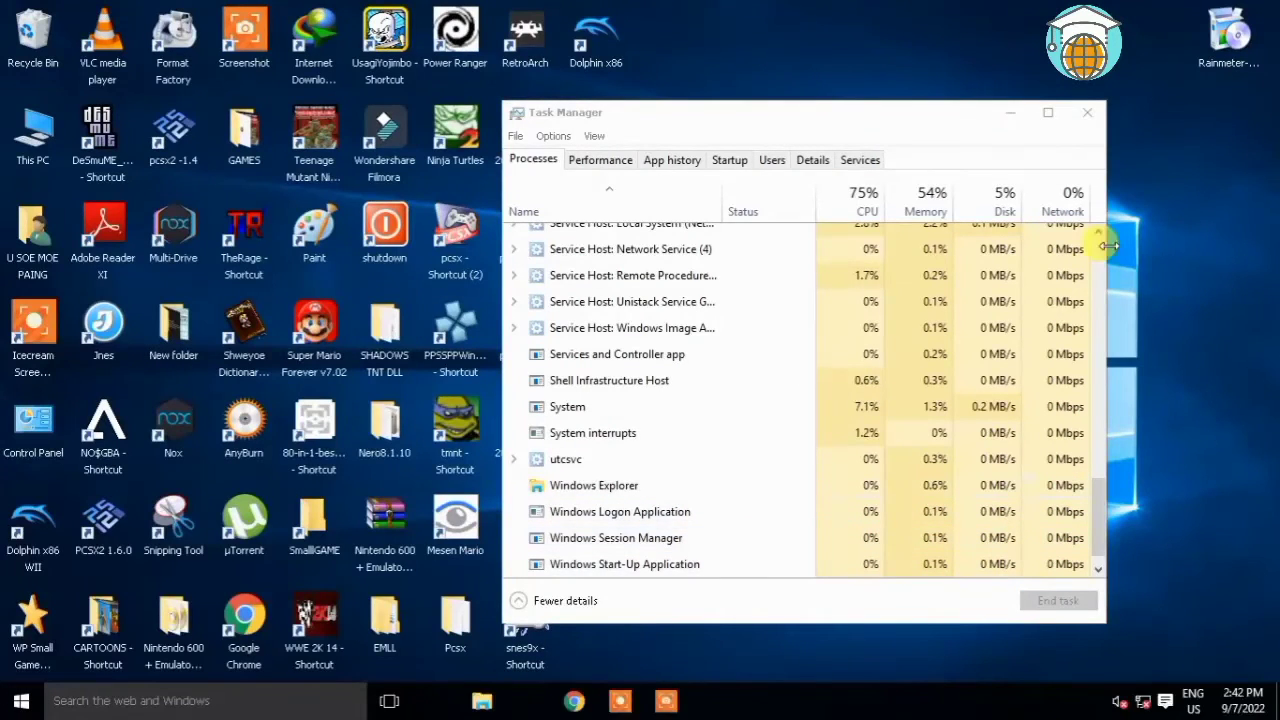
{"action": "left_click", "coordinate": [1087, 112]}
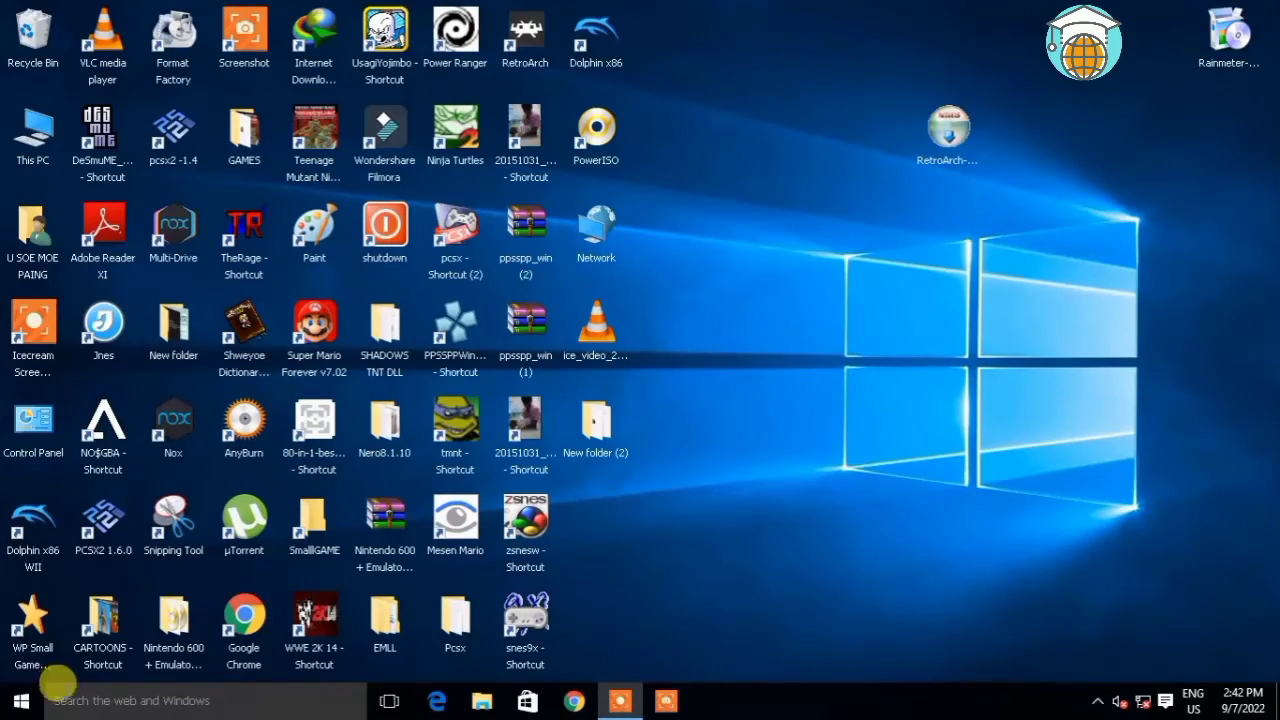
- Test the taskbar search with "set" and close the results
{"action": "left_click", "coordinate": [84, 700]}
{"action": "type", "text": "s"}
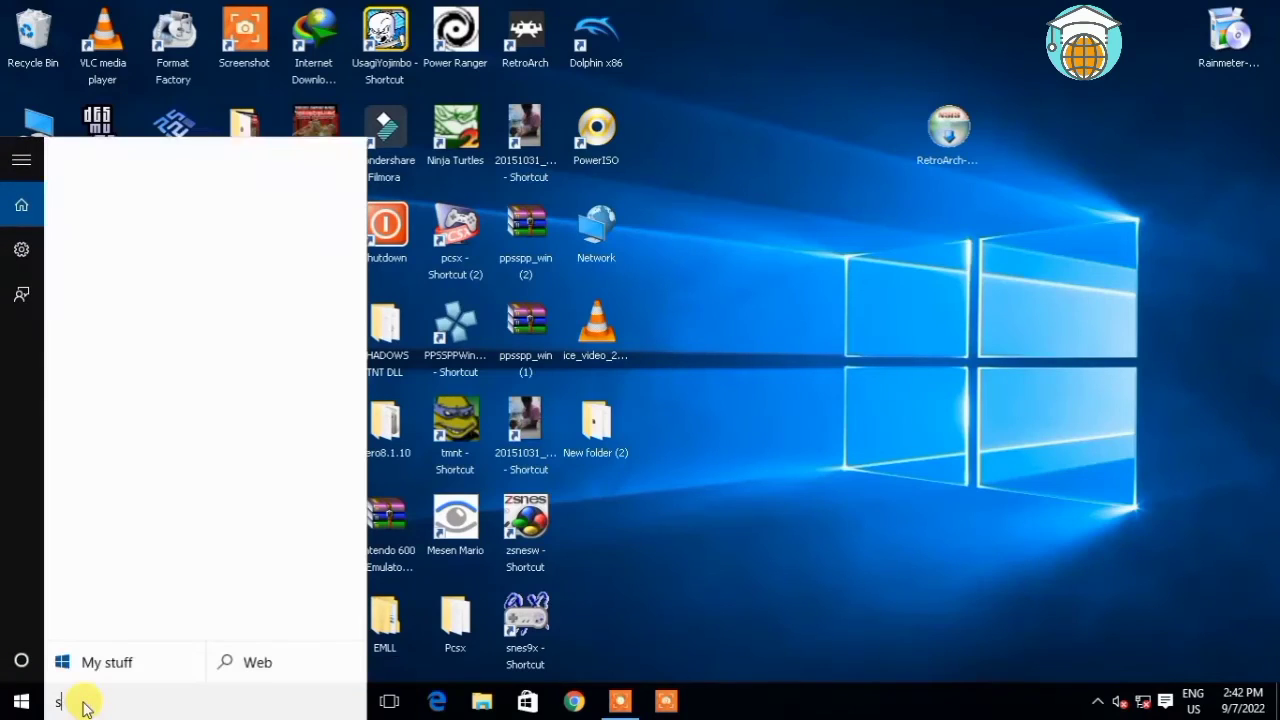
{"action": "type", "text": "et"}
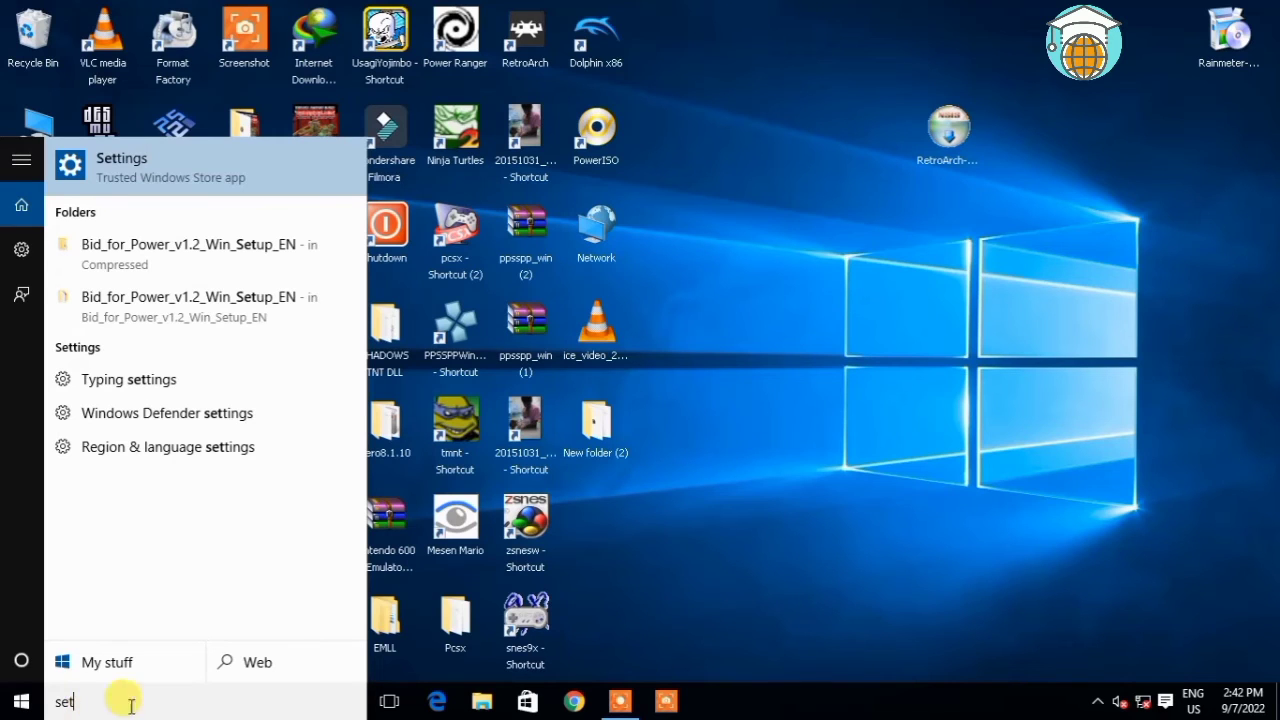
{"action": "left_click", "coordinate": [667, 557]}
{"action": "left_click", "coordinate": [620, 700]}
{"action": "left_click", "coordinate": [733, 669]}
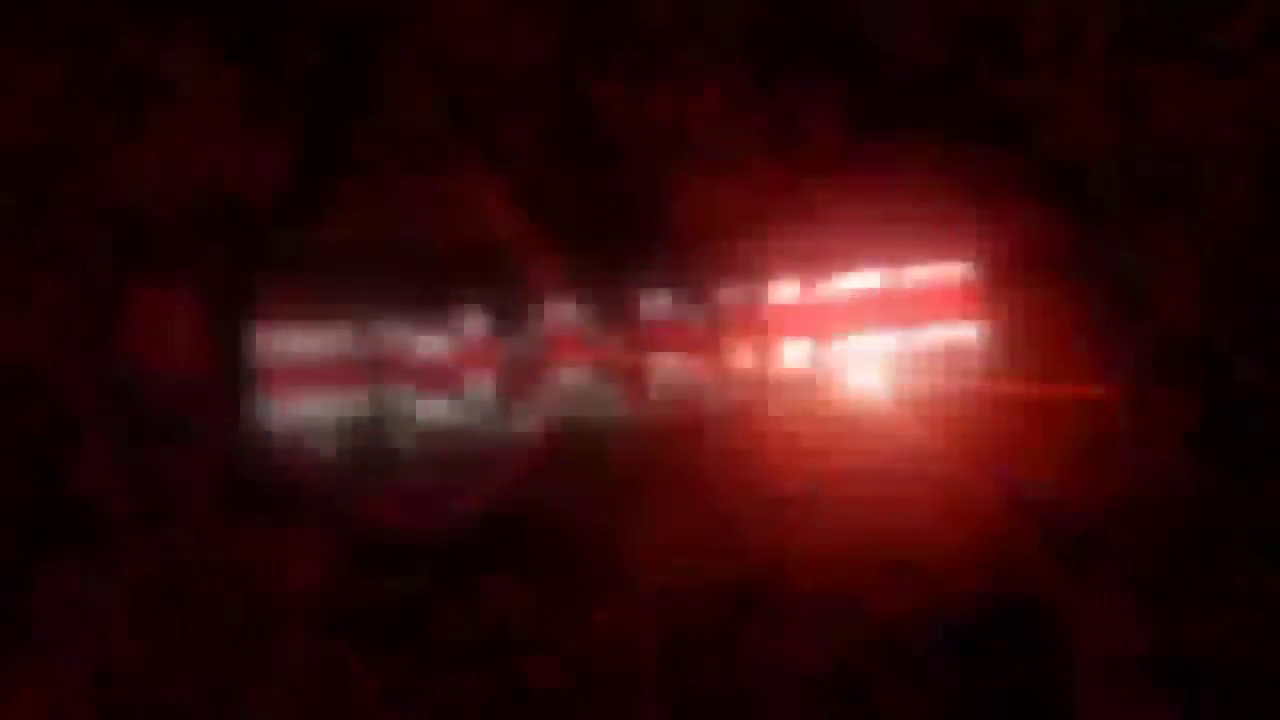